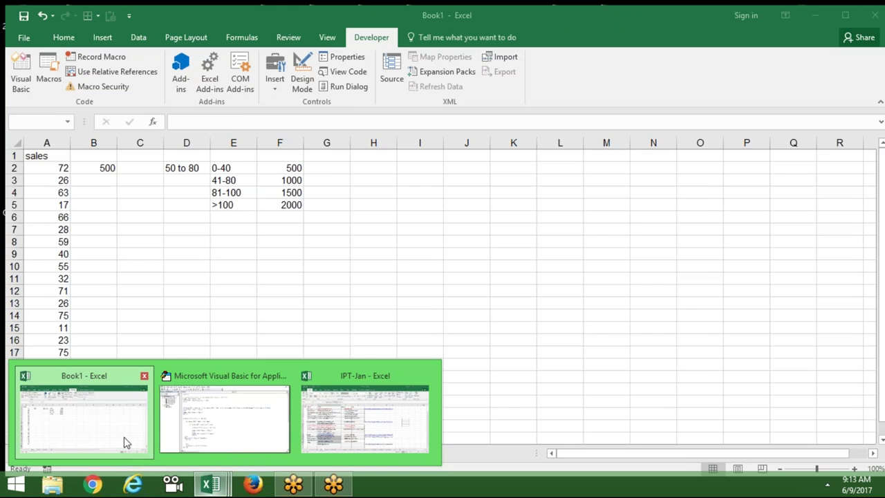
# - Switch to the Book1 workbook that holds the sales column and the range table
pyautogui.click(123, 439)
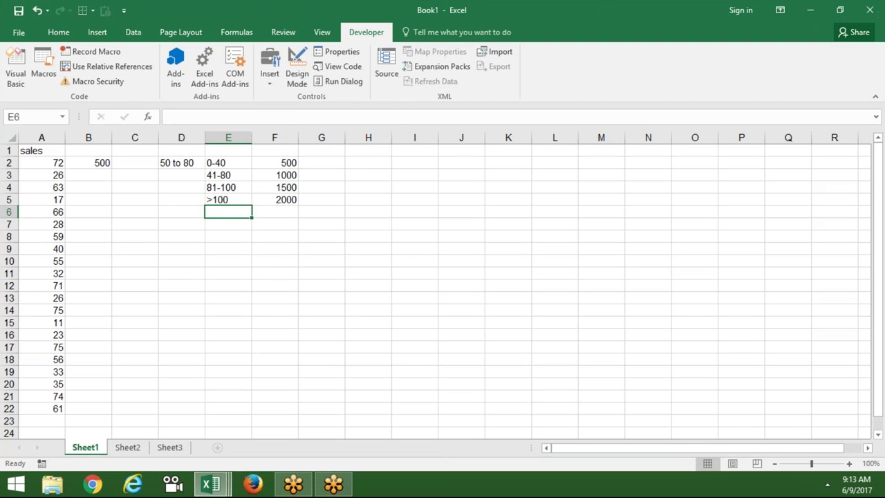
# - Create a new blank workbook and set bg.jpg from the Desktop as Sheet1's background
pyautogui.click(283, 270)
pyautogui.hotkey('ctrl', 'Tab')
pyautogui.click(194, 33)
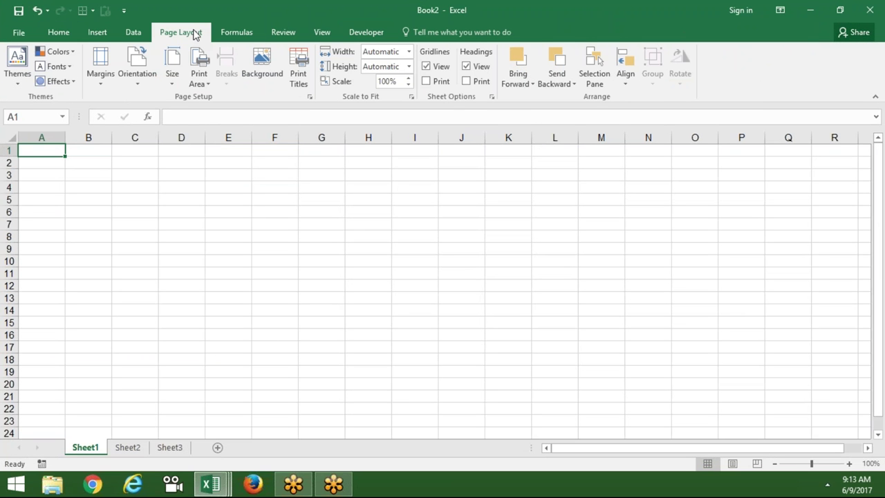
pyautogui.click(279, 72)
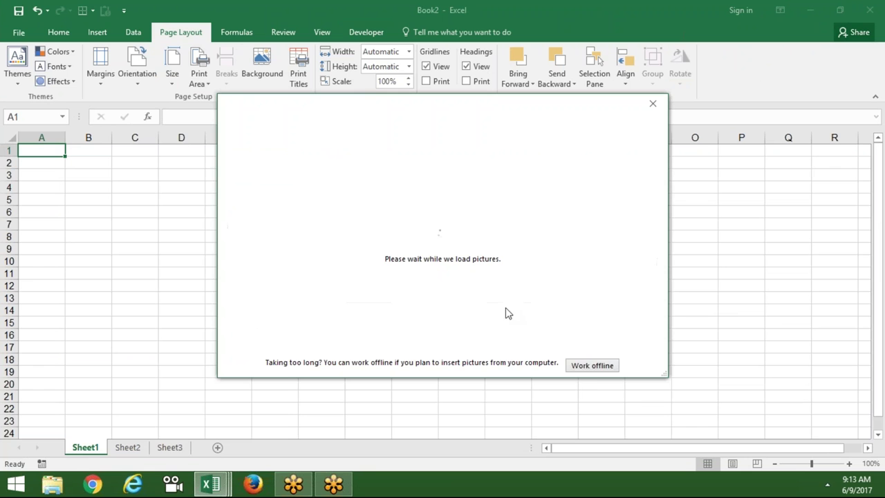
pyautogui.click(592, 365)
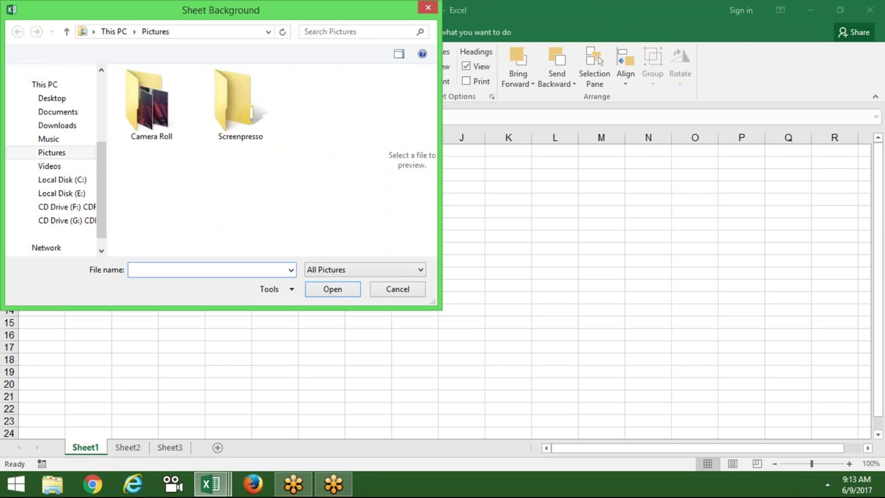
pyautogui.click(63, 72)
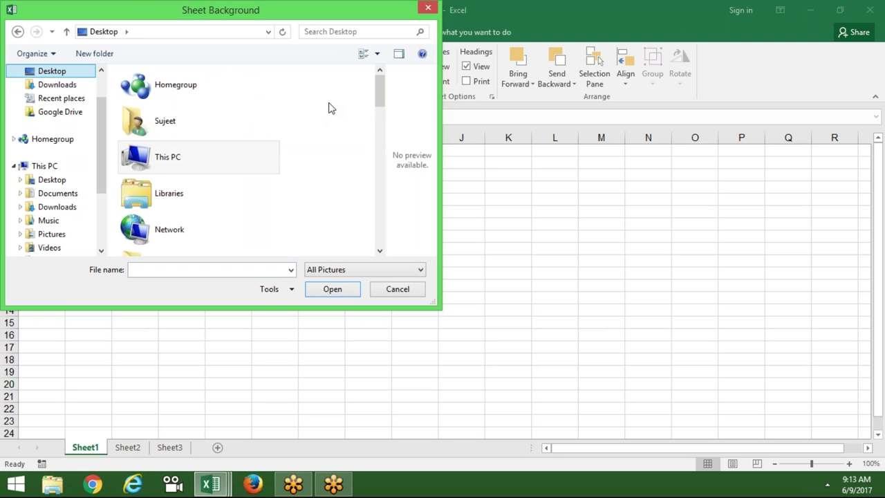
pyautogui.moveTo(381, 103); pyautogui.dragTo(391, 195)
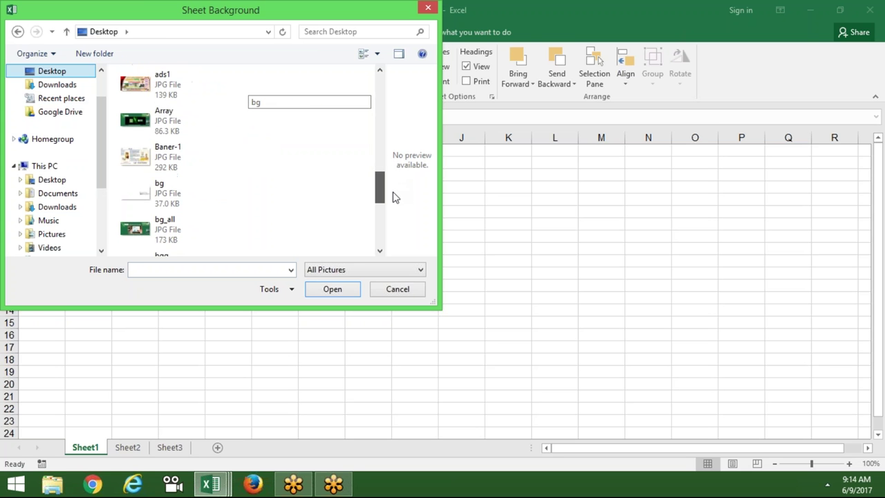
pyautogui.doubleClick(241, 191)
pyautogui.click(255, 248)
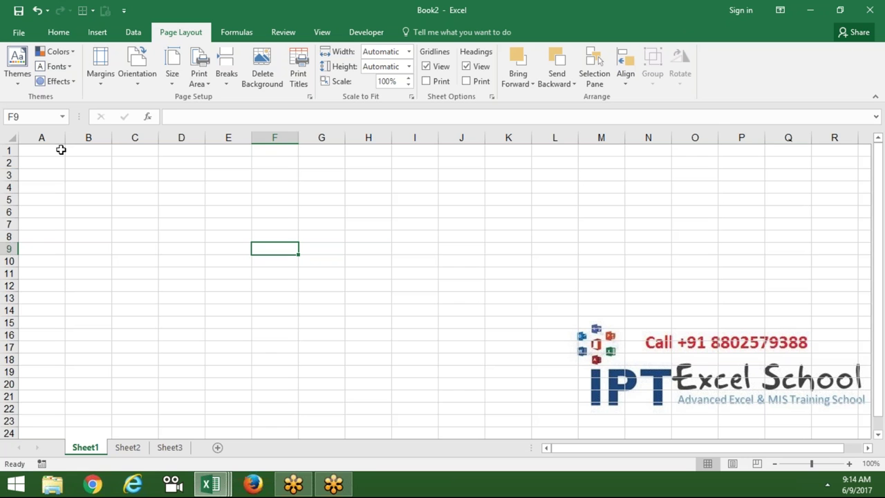
# - Select the range A1:D10 in Book2 and bring up the Formulas ribbon
pyautogui.click(60, 161)
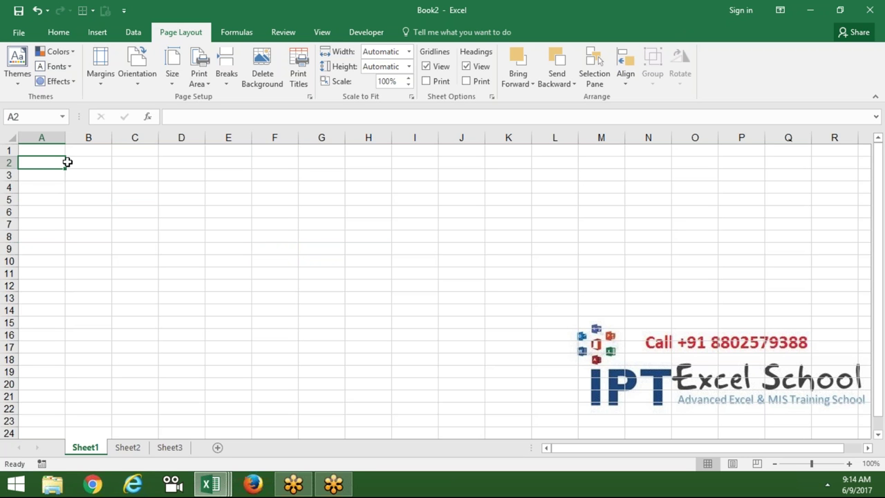
pyautogui.moveTo(59, 150)
pyautogui.mouseDown()
pyautogui.moveTo(201, 270)
pyautogui.moveTo(197, 258)
pyautogui.mouseUp()
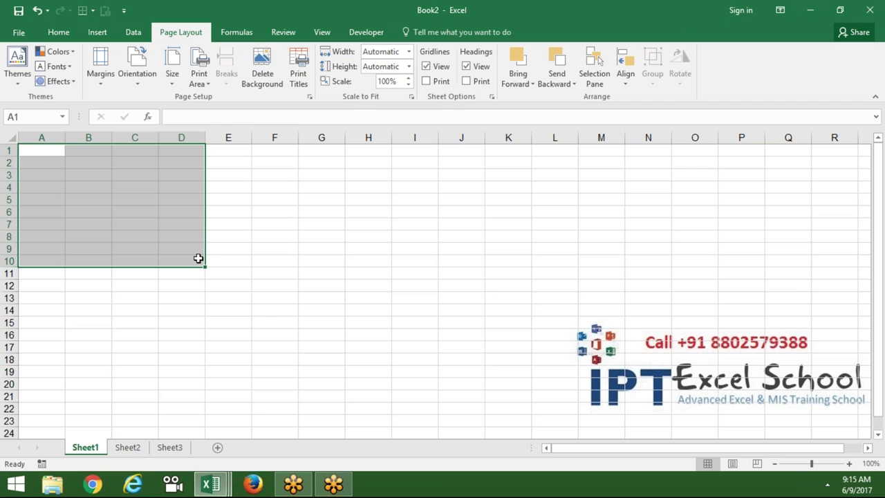
pyautogui.click(234, 33)
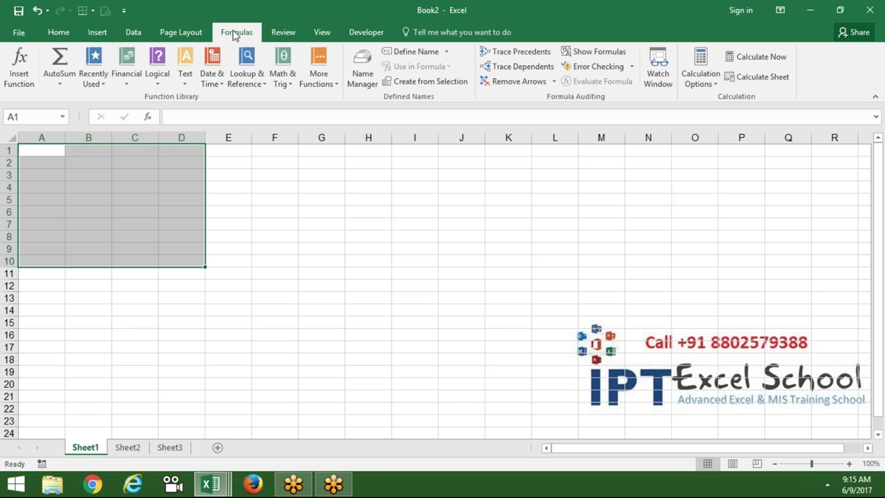
# - Define the name dd for the range A1:D10
pyautogui.click(401, 57)
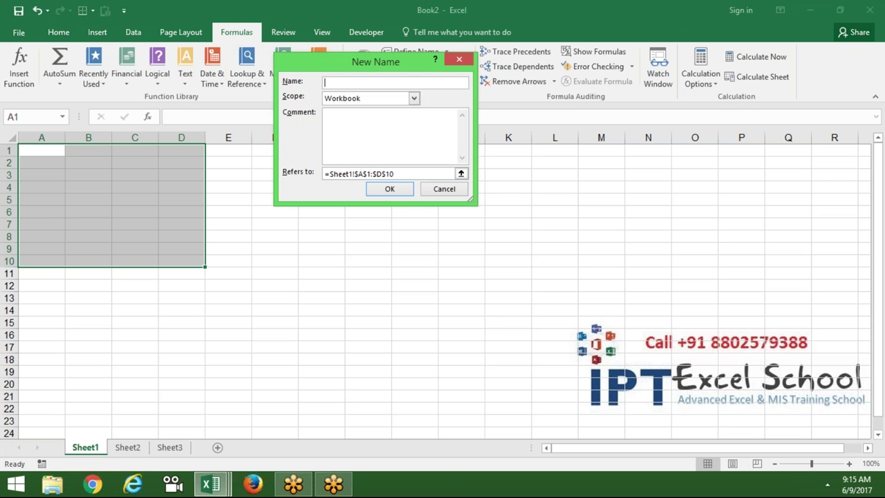
pyautogui.write('dd')
pyautogui.click(406, 191)
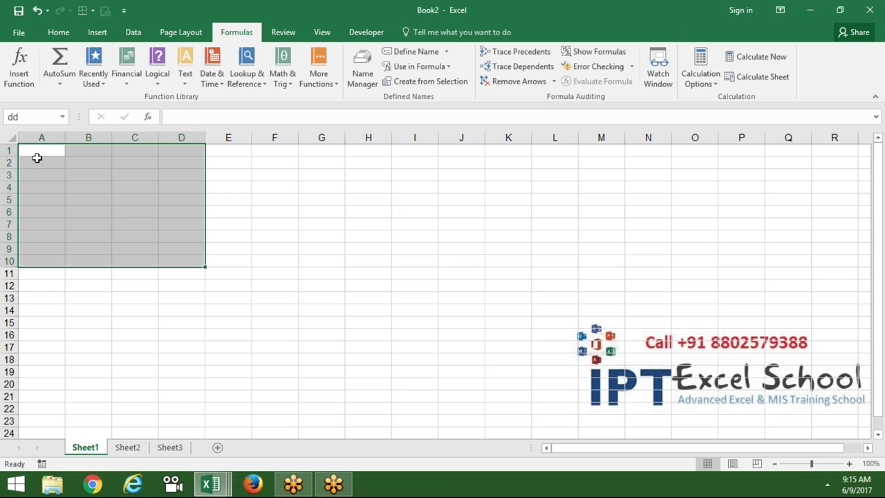
# - Try =SUM(dd in G9 via autocomplete, then cancel the formula unfinished
pyautogui.moveTo(235, 224); pyautogui.dragTo(313, 247)
pyautogui.click(313, 246)
pyautogui.write('=su')
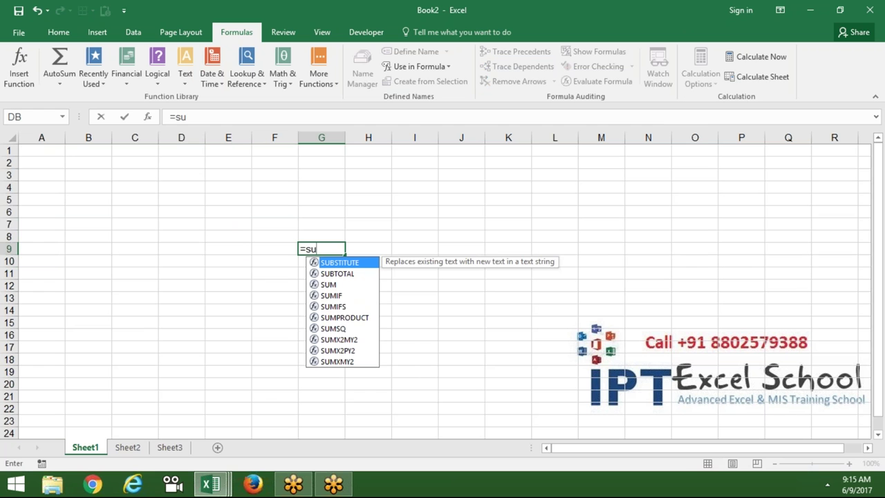
pyautogui.press('BackSpace')
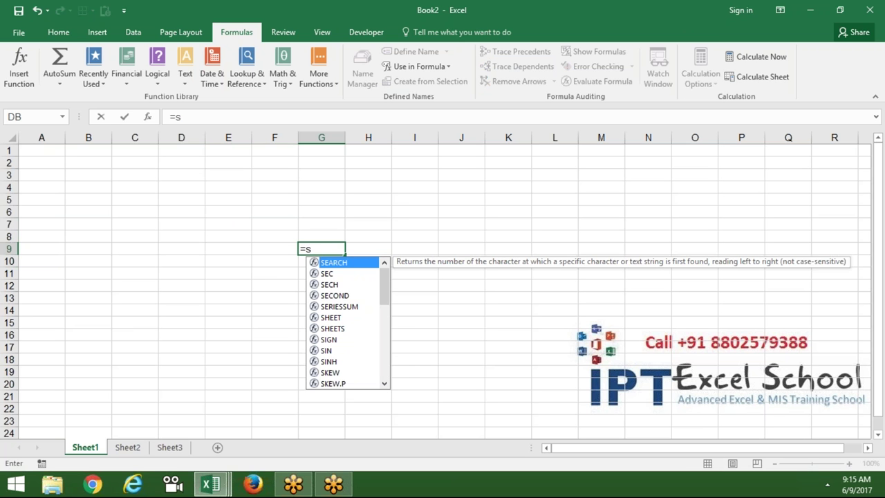
pyautogui.write('um')
pyautogui.press('Tab')
pyautogui.write('dd')
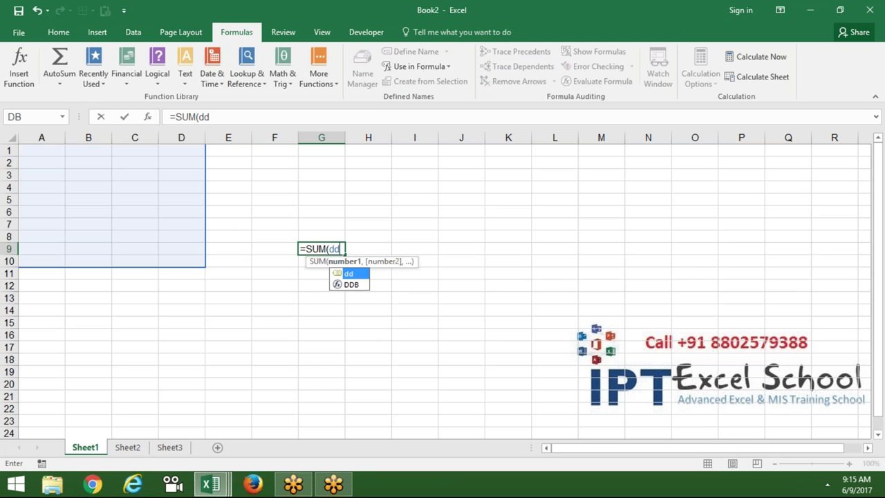
pyautogui.press('Escape')
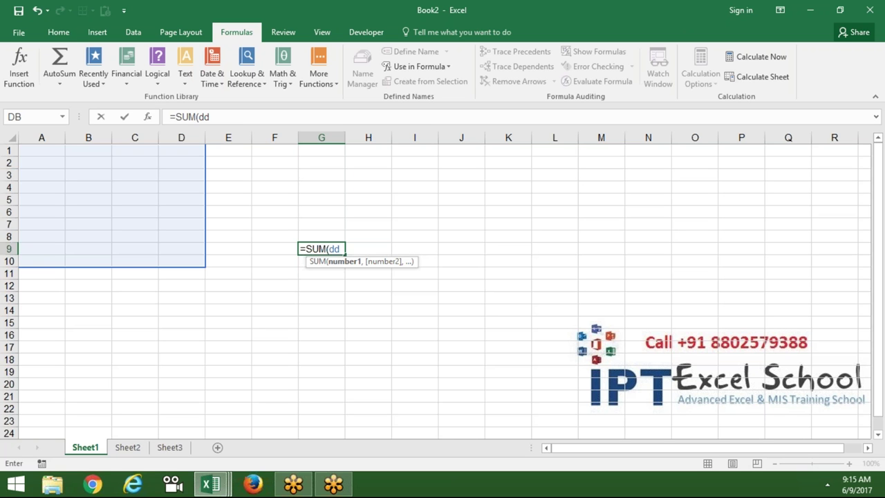
pyautogui.press('Escape')
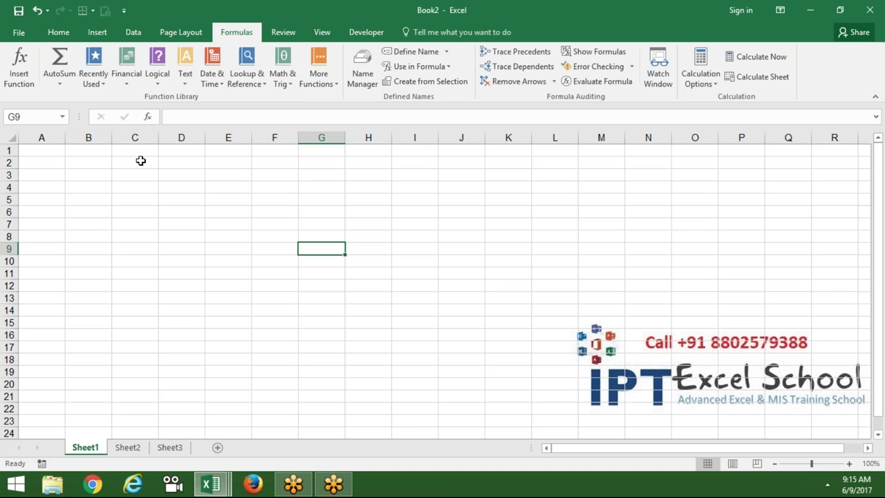
pyautogui.moveTo(32, 150); pyautogui.dragTo(32, 394)
# - Enter the heading Sales in A1
pyautogui.click(41, 150)
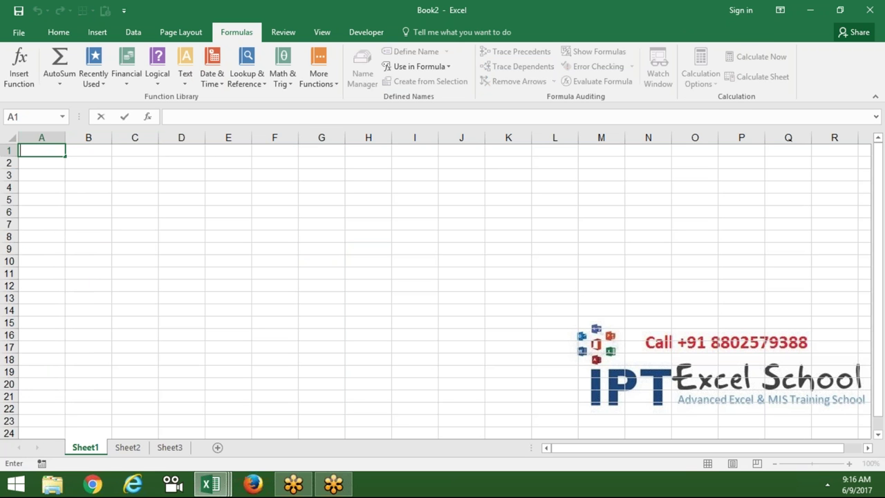
pyautogui.write('=SAles')
pyautogui.press('Escape')
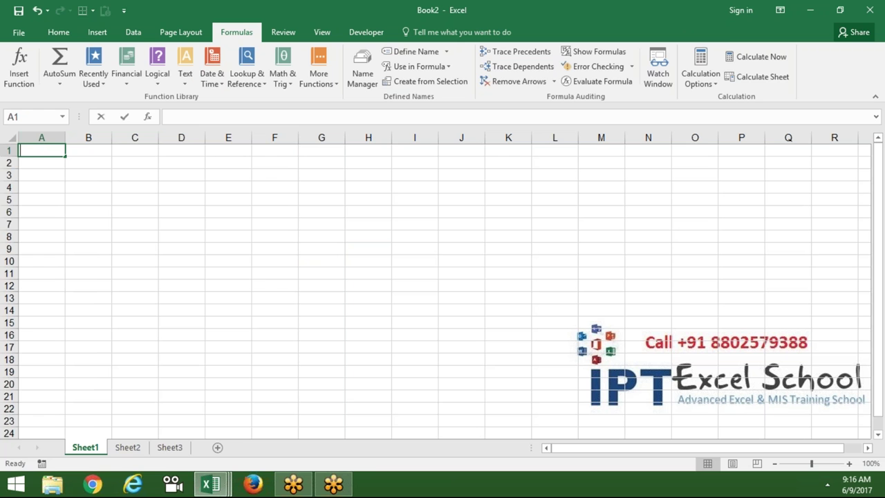
pyautogui.write('SAles')
pyautogui.press('Return')
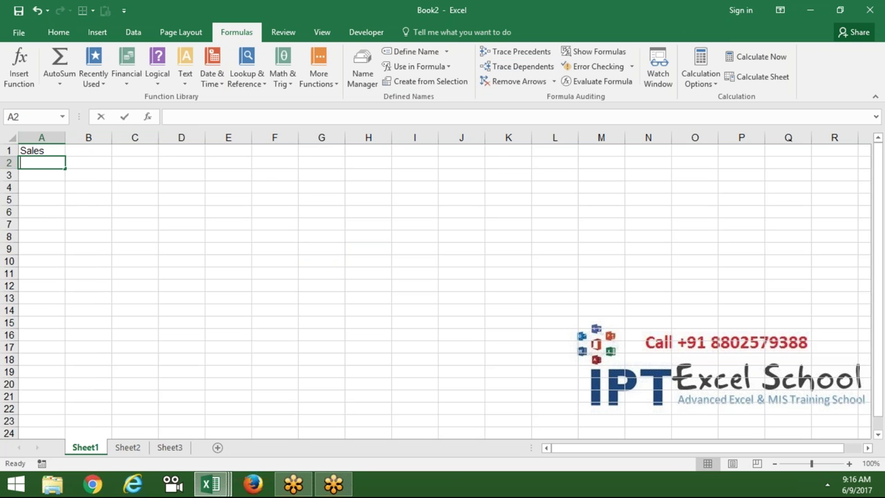
# - Enter =RANDBETWEEN(10,90) in A2 and fill it down to A55
pyautogui.write('=ra')
pyautogui.press('Down')
pyautogui.press('Down')
pyautogui.press('Tab')
pyautogui.write('10,90')
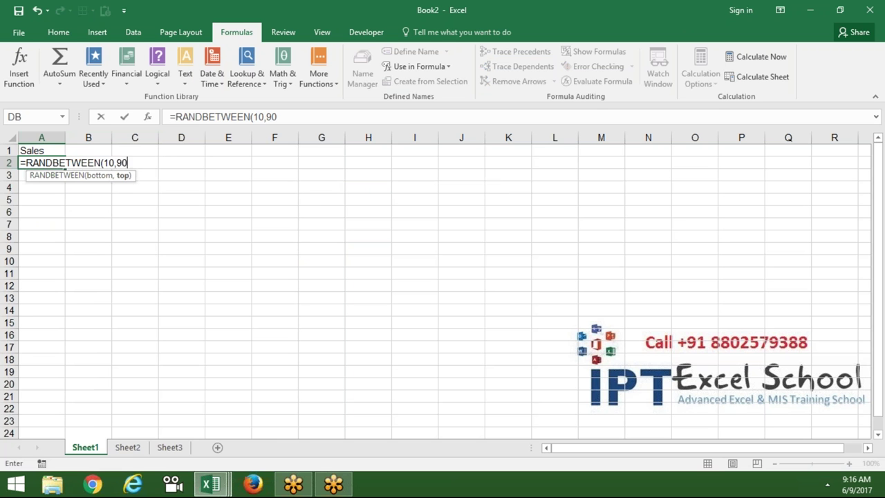
pyautogui.press('Return')
pyautogui.press('Up')
pyautogui.hotkey('shift', 'Down')
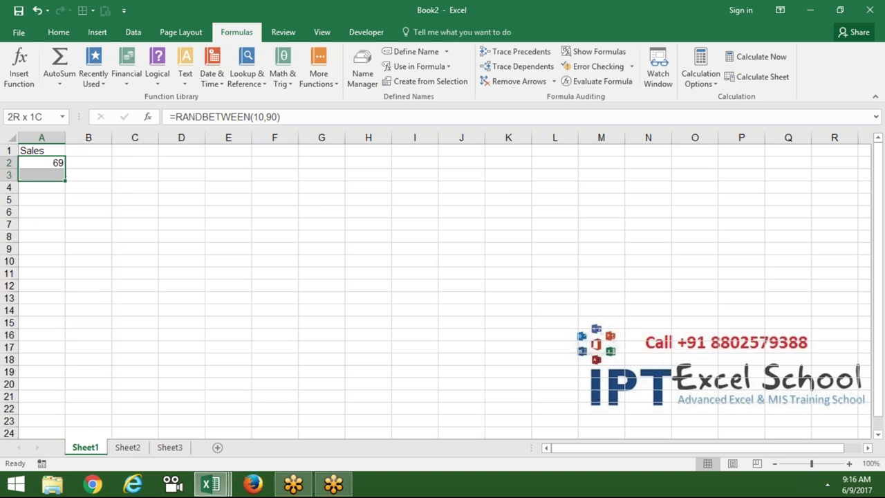
pyautogui.hotkey('shift', 'Down')
pyautogui.hotkey('shift', 'Down')
pyautogui.hotkey('shift', 'Down')
pyautogui.hotkey('shift', 'Down')
pyautogui.hotkey('shift', 'Down')
pyautogui.hotkey('shift', 'Down')
pyautogui.hotkey('shift', 'Down')
pyautogui.hotkey('shift', 'Down')
pyautogui.hotkey('shift', 'Down')
pyautogui.hotkey('shift', 'Down')
pyautogui.hotkey('shift', 'Down')
pyautogui.hotkey('shift', 'Down')
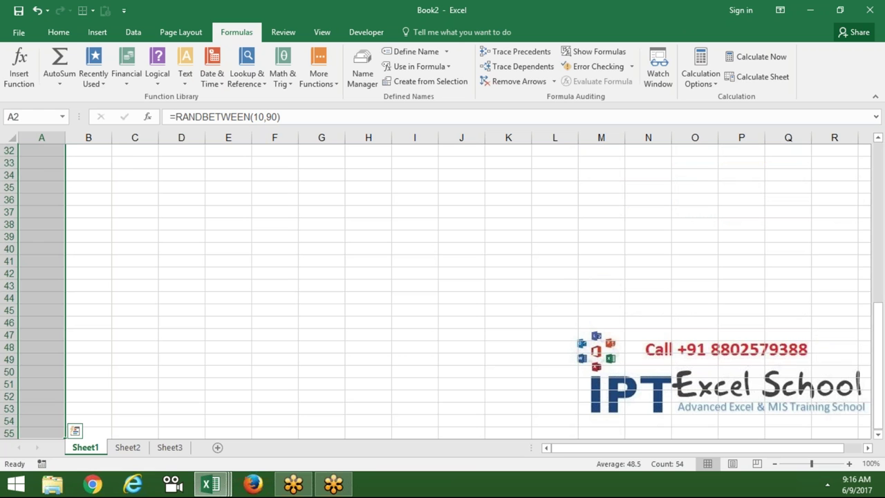
# - Copy A2:A55 and paste it back as plain values
pyautogui.hotkey('ctrl', 'c')
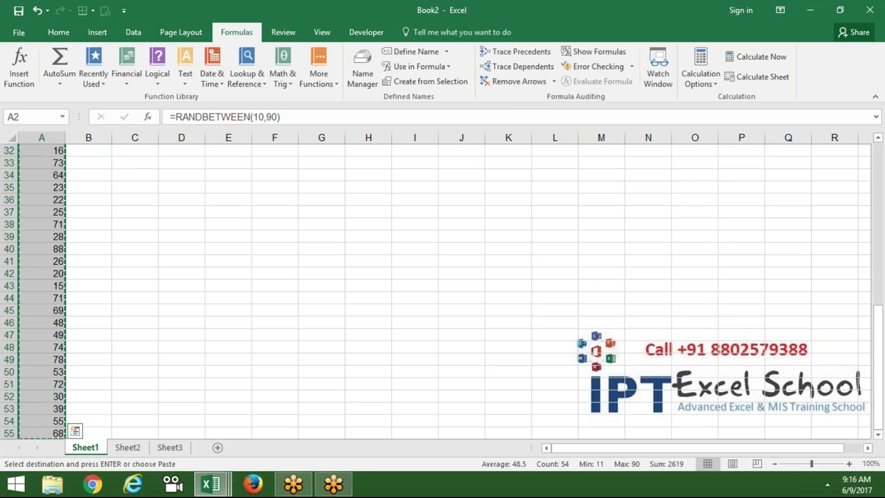
pyautogui.click(55, 32)
pyautogui.click(16, 83)
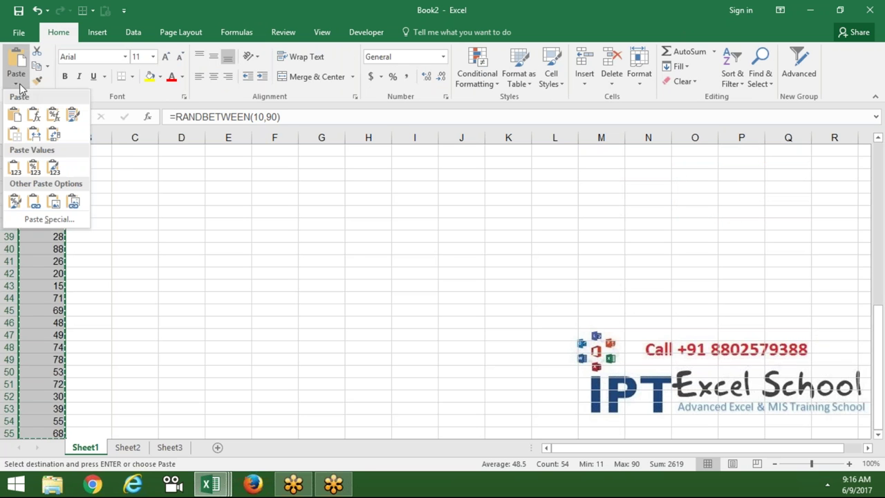
pyautogui.click(13, 167)
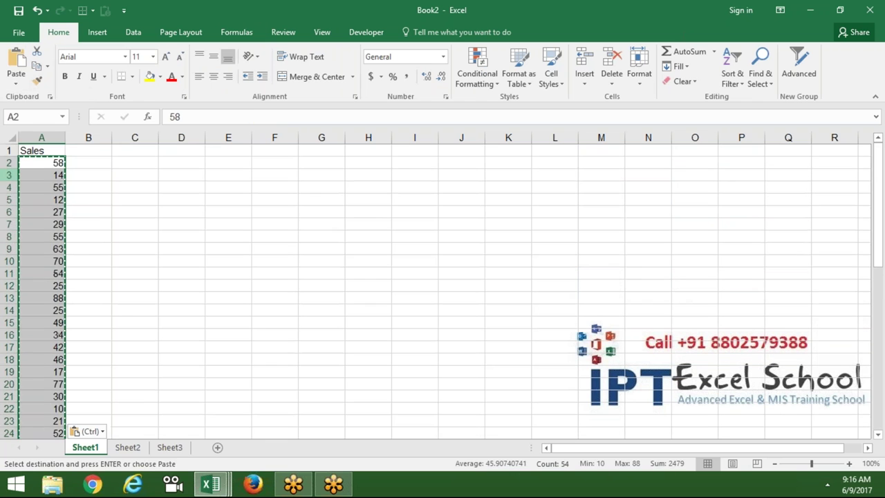
pyautogui.click(42, 150)
pyautogui.press('Escape')
# - Enter the heading Comm in C1
pyautogui.click(135, 150)
pyautogui.write('Comm')
pyautogui.press('Tab')
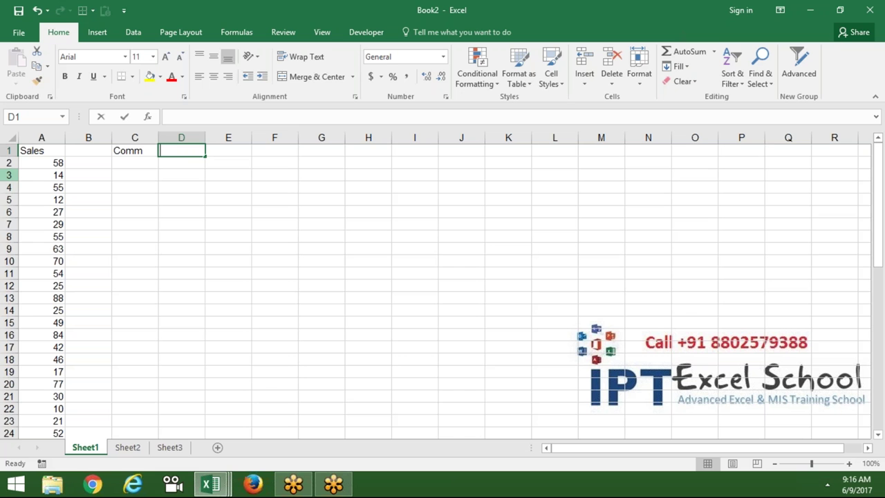
# - Enter 10% in D1 and the formula =A2*D1 in B2, returning 5.8
pyautogui.write('10%')
pyautogui.click(99, 163)
pyautogui.write('=')
pyautogui.click(52, 163)
pyautogui.write('*')
pyautogui.click(177, 150)
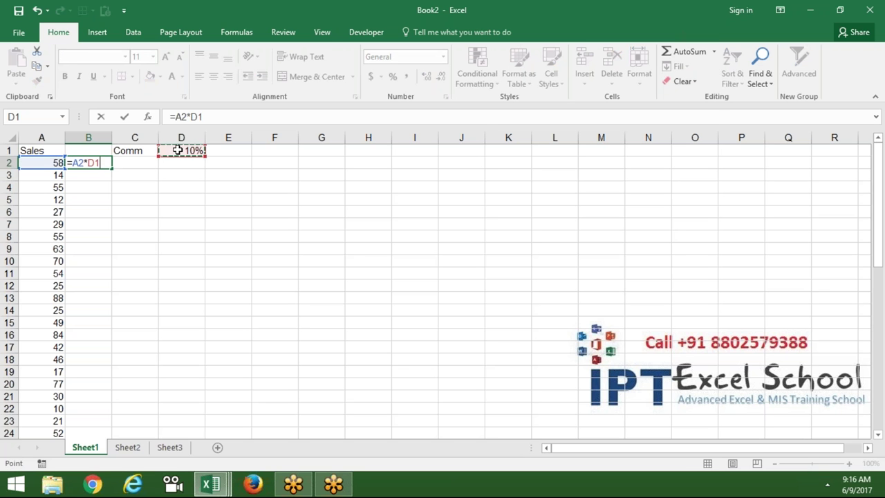
pyautogui.press('Return')
pyautogui.press('Up')
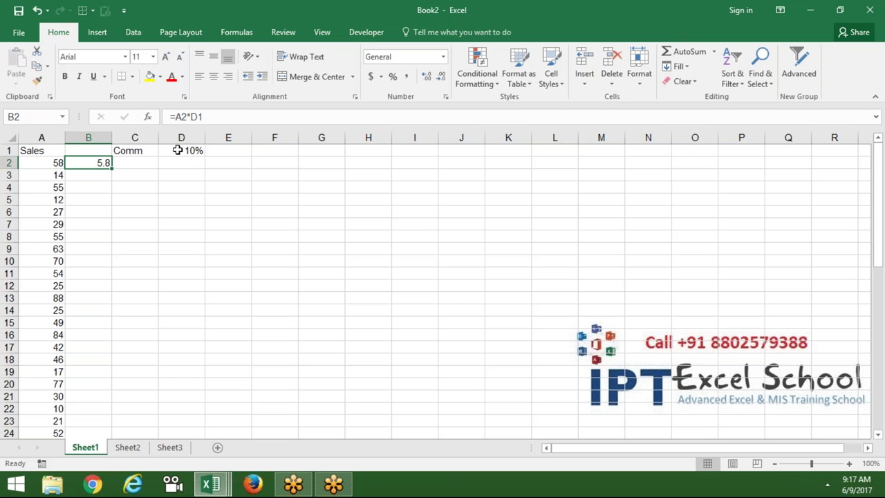
pyautogui.click(178, 150)
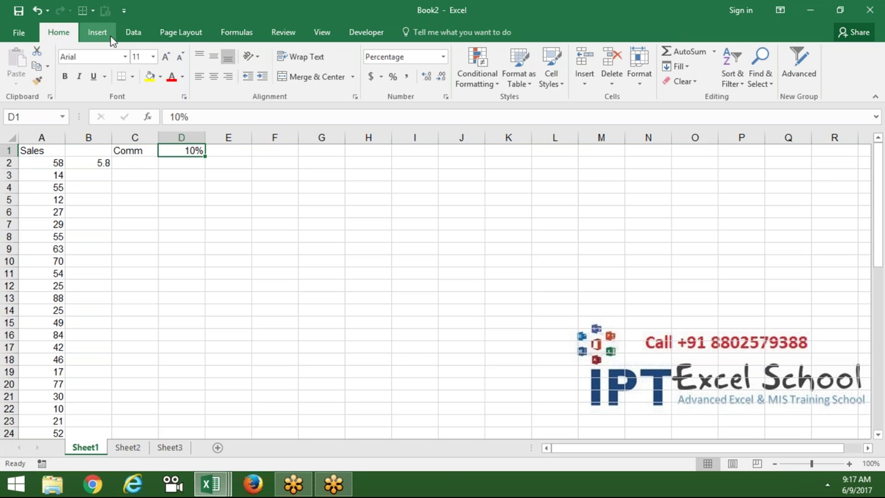
# - Define the name Comm for the rate cell D1
pyautogui.click(232, 32)
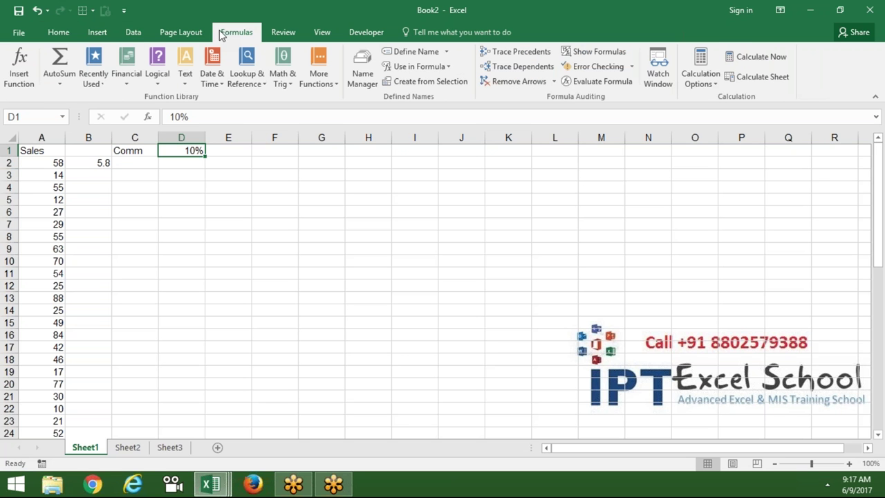
pyautogui.click(413, 55)
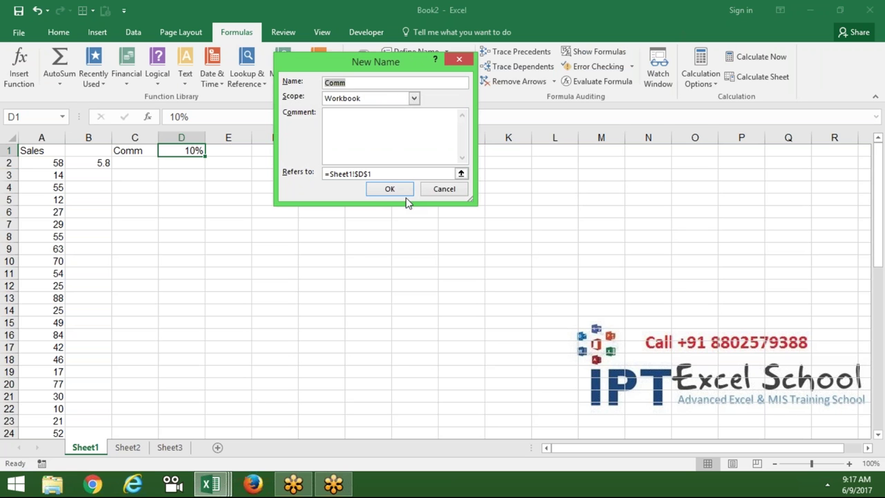
pyautogui.click(375, 189)
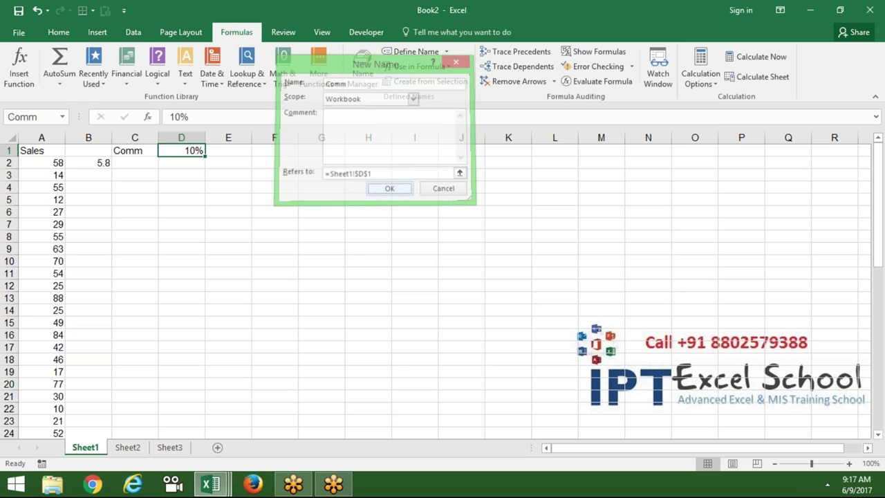
# - Enter =A3*Comm in B3, returning 1.4, and start filling it down column B
pyautogui.click(98, 172)
pyautogui.write('=')
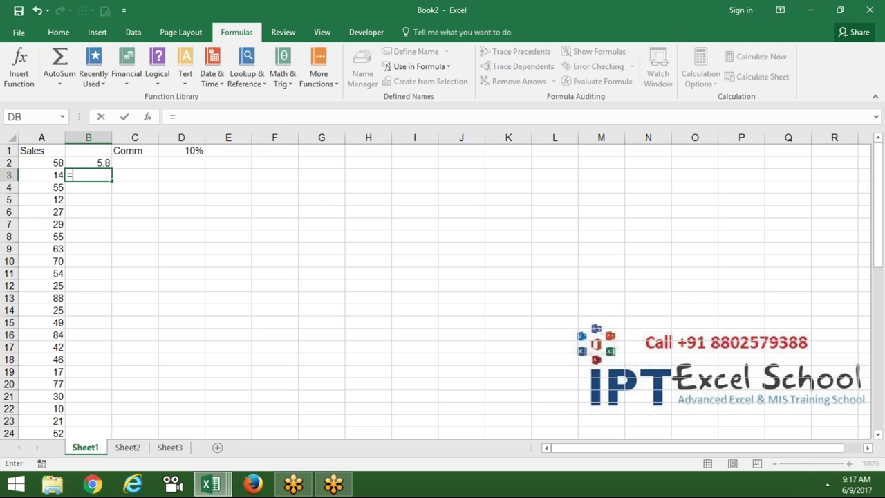
pyautogui.click(63, 175)
pyautogui.write('*')
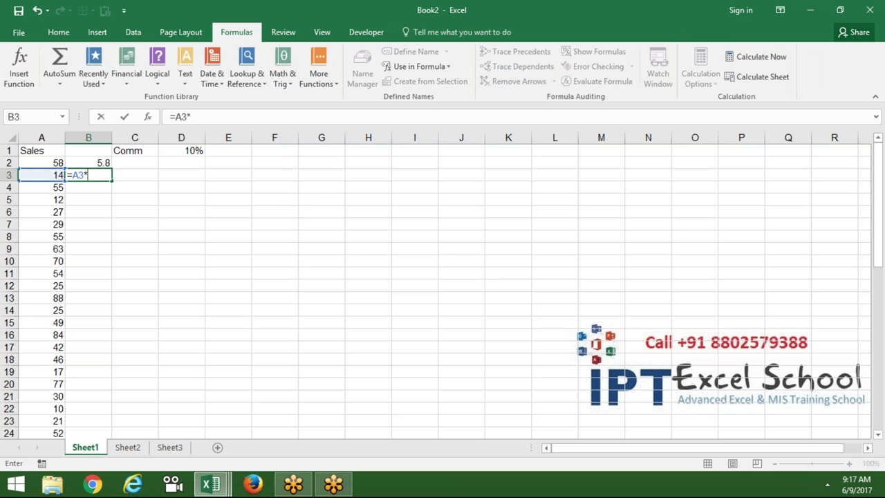
pyautogui.write('com')
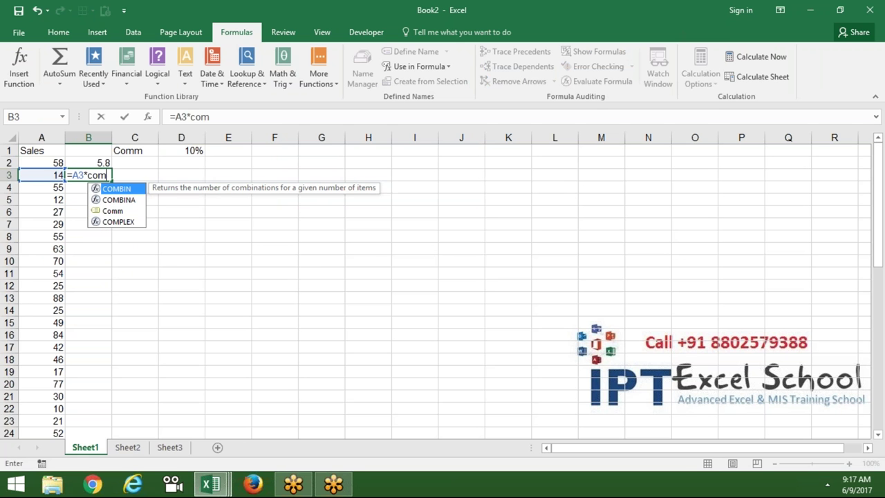
pyautogui.press('Down')
pyautogui.press('Down')
pyautogui.press('Tab')
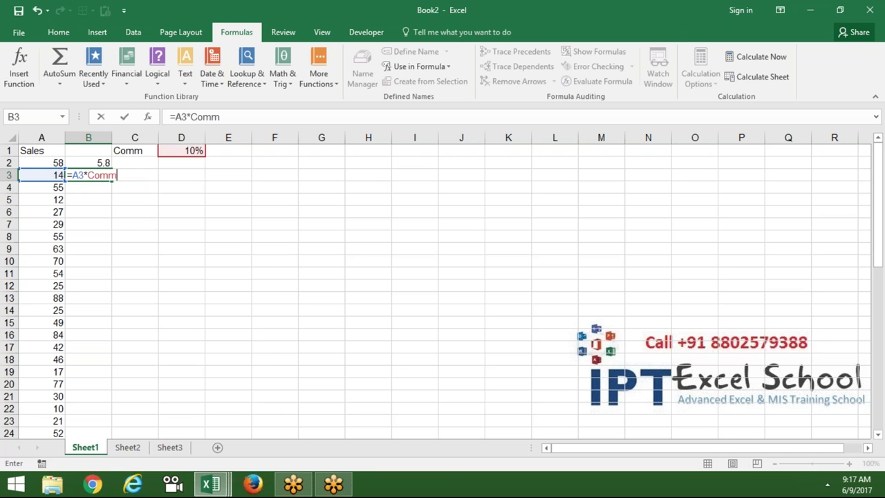
pyautogui.press('Return')
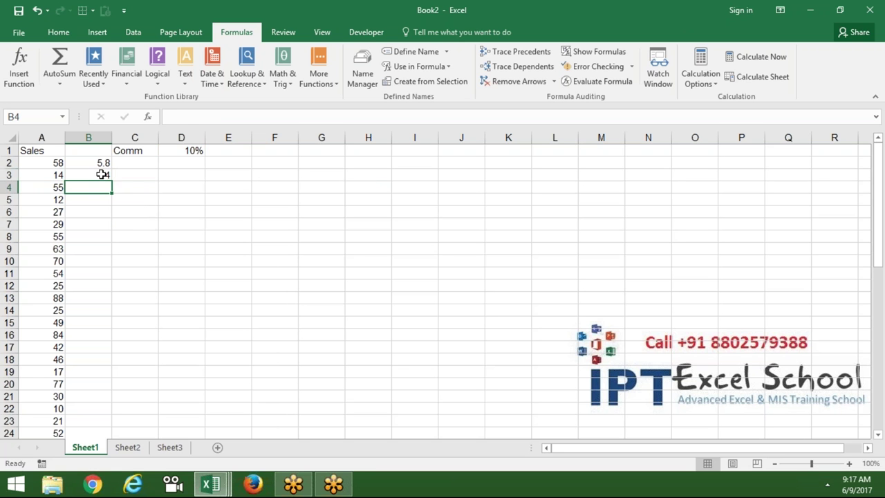
pyautogui.click(102, 175)
pyautogui.moveTo(110, 180); pyautogui.dragTo(110, 428)
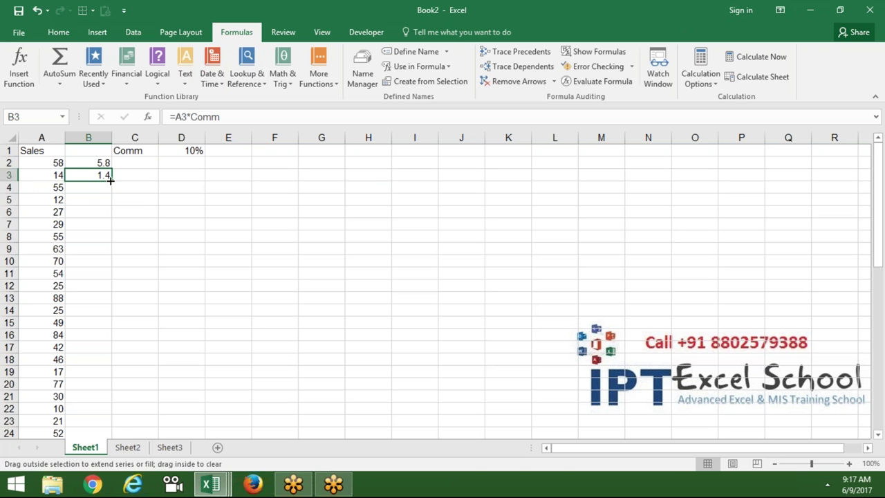
# - Fill the =A3*Comm formula down column B, then select B2:B4 to compare formulas
pyautogui.moveTo(110, 179); pyautogui.dragTo(110, 432)
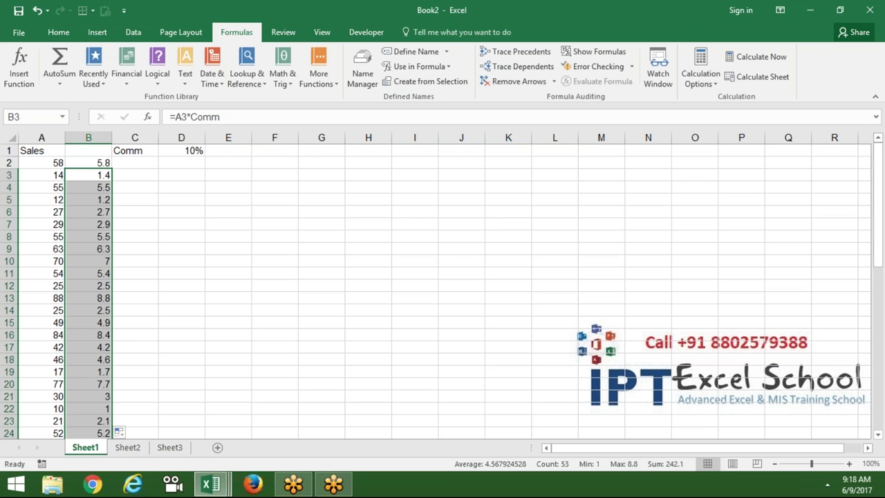
pyautogui.moveTo(88, 163); pyautogui.dragTo(88, 188)
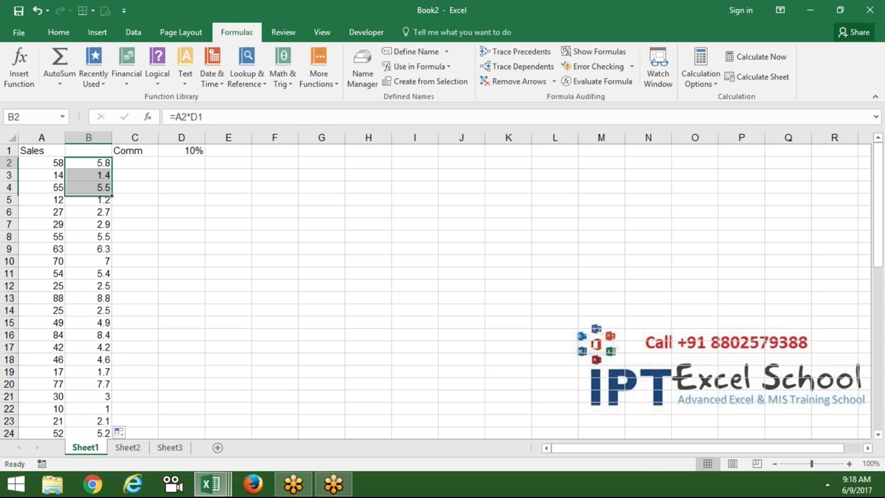
# - Check the end of column B, then change the Comm rate in D1 to 15%
pyautogui.click(88, 162)
pyautogui.hotkey('ctrl', 'Down')
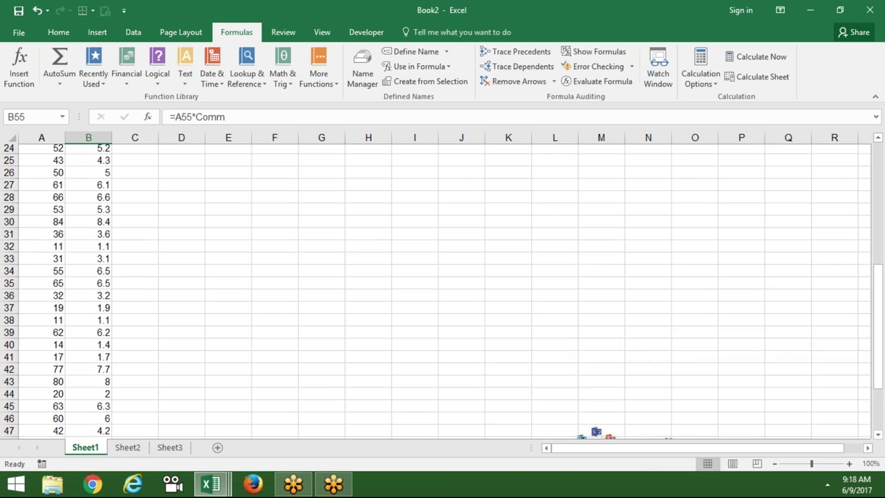
pyautogui.hotkey('ctrl', 'Up')
pyautogui.press('Up')
pyautogui.press('Down')
pyautogui.press('Right')
pyautogui.press('Right')
pyautogui.press('Up')
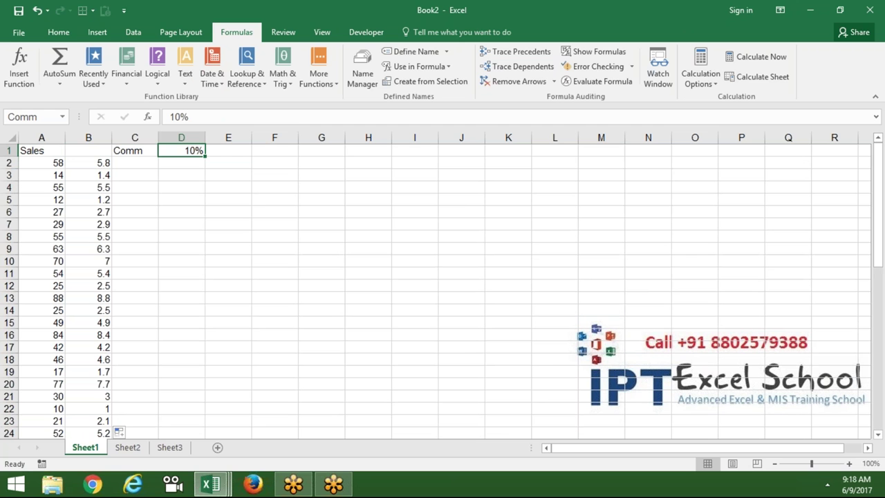
pyautogui.write('1')
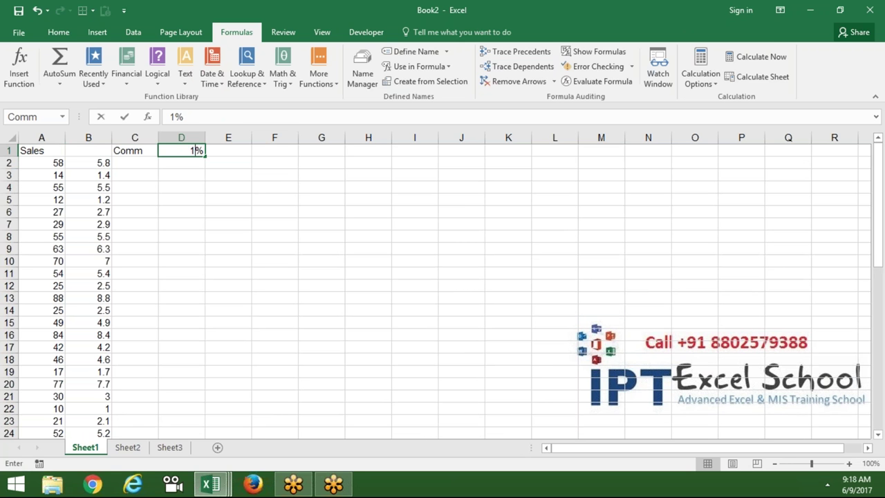
pyautogui.write('5')
pyautogui.press('Return')
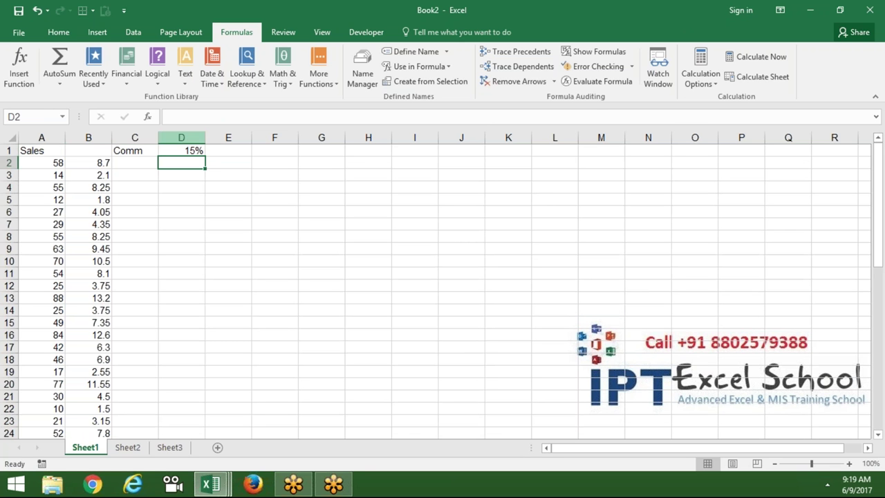
pyautogui.click(179, 151)
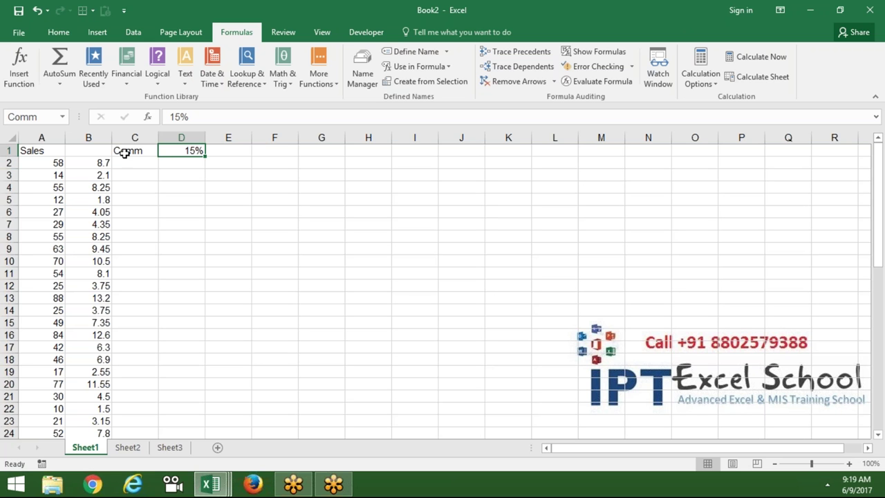
# - In Name Manager, make Comm refer to the constant 15% instead of D1
pyautogui.click(369, 78)
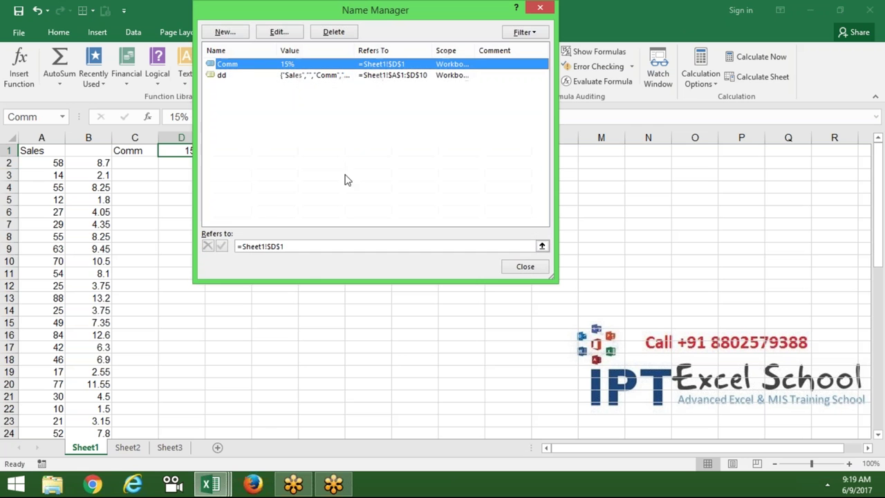
pyautogui.click(307, 246)
pyautogui.press('BackSpace')
pyautogui.press('BackSpace')
pyautogui.press('BackSpace')
pyautogui.press('BackSpace')
pyautogui.press('BackSpace')
pyautogui.write('15')
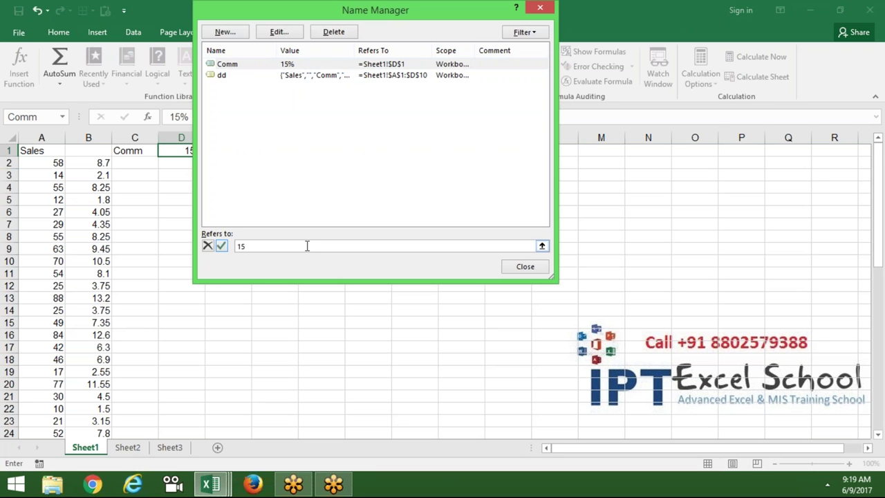
pyautogui.write('%')
pyautogui.click(220, 245)
pyautogui.click(514, 267)
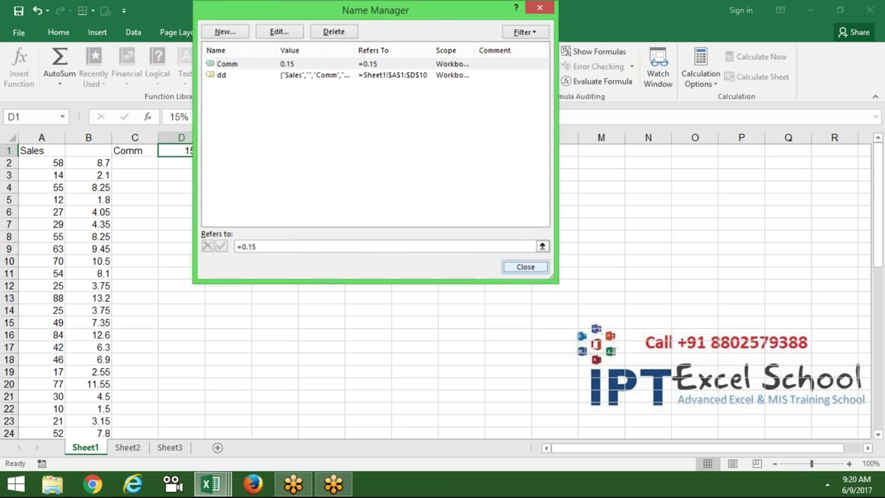
# - Clear the rate from D1 and the Comm label from C1, then return to B2
pyautogui.press('Delete')
pyautogui.press('Left')
pyautogui.press('Delete')
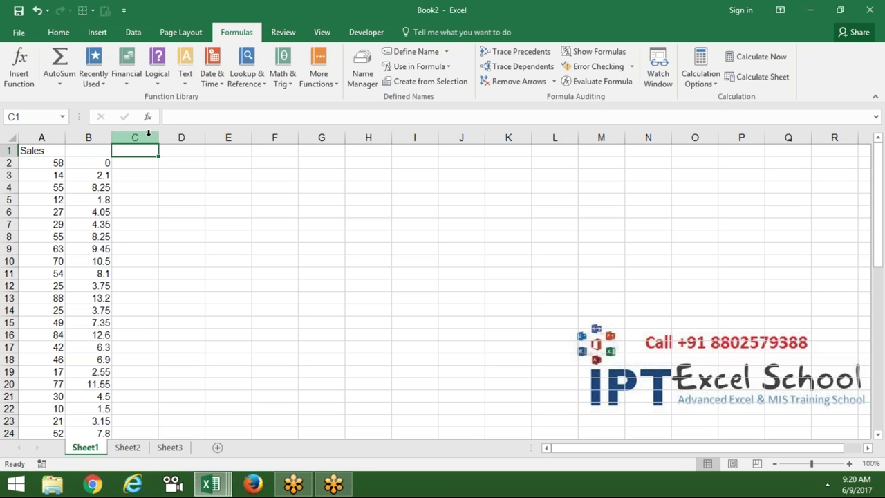
pyautogui.press('Down')
pyautogui.press('Left')
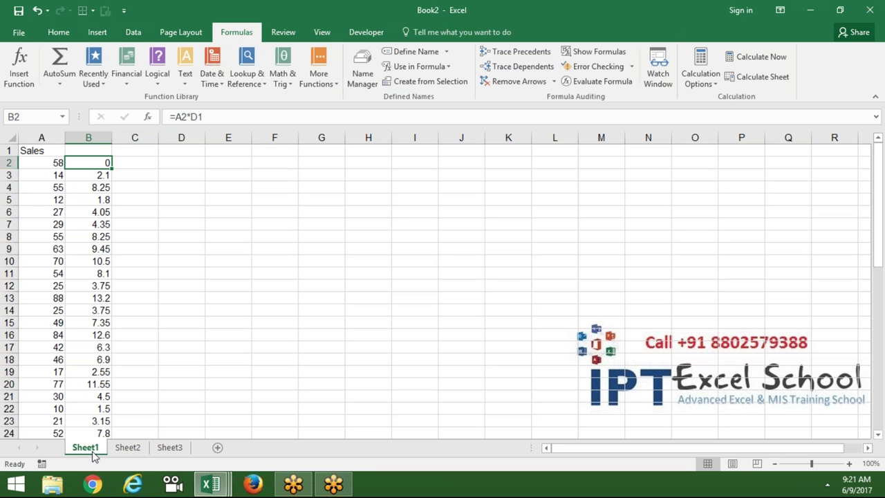
# - Delete all commission values in column B, keeping only the Sales figures in column A
pyautogui.click(89, 138)
pyautogui.press('Delete')
pyautogui.click(89, 163)
pyautogui.click(135, 163)
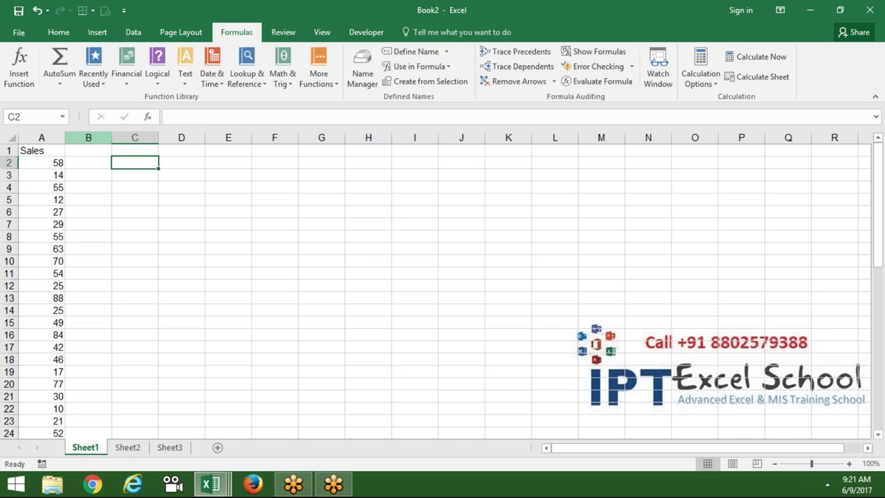
# - Enter the first slab bands: 0-40 paying 500 and 41-80 paying 1000
pyautogui.write('0-40')
pyautogui.press('Tab')
pyautogui.write('500')
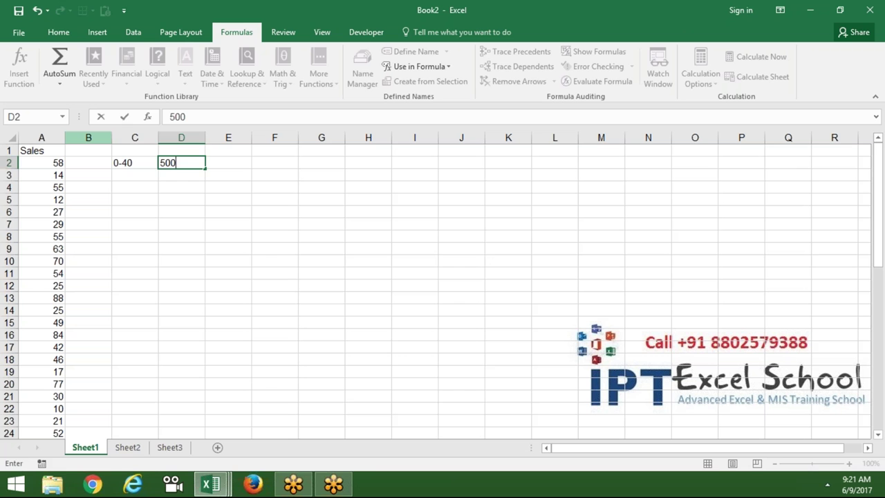
pyautogui.press('Return')
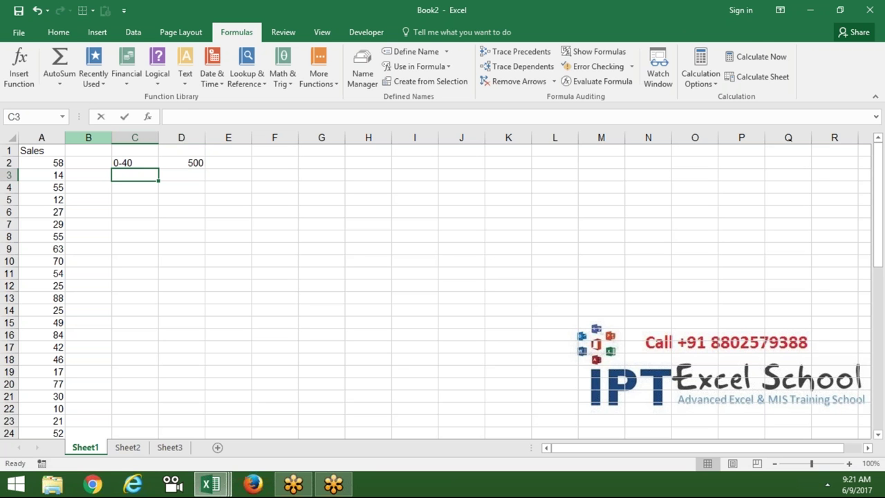
pyautogui.write('41')
pyautogui.write('-80')
pyautogui.press('Tab')
pyautogui.write('1000')
pyautogui.press('Return')
# - Add the 81-100 band paying 1500 and the >100 band paying 200
pyautogui.write('81')
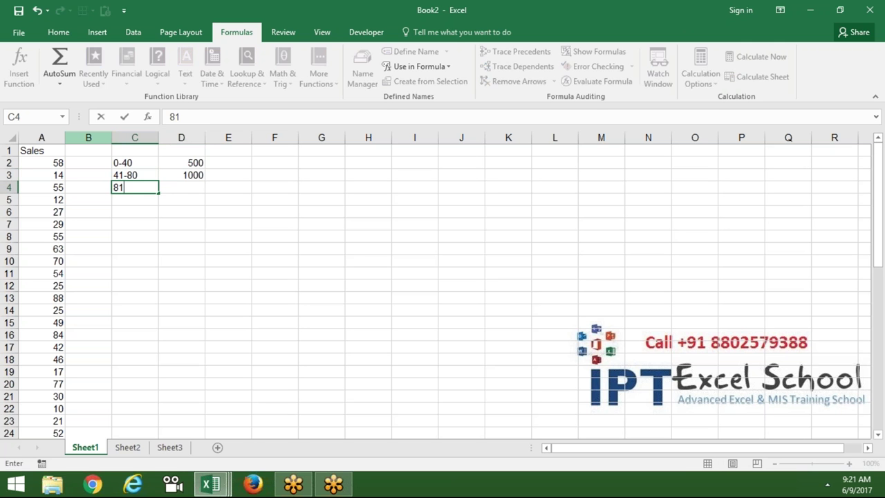
pyautogui.write('-')
pyautogui.write('100')
pyautogui.press('Tab')
pyautogui.write('1500')
pyautogui.press('Return')
pyautogui.press('F2')
pyautogui.write('>100')
pyautogui.press('Tab')
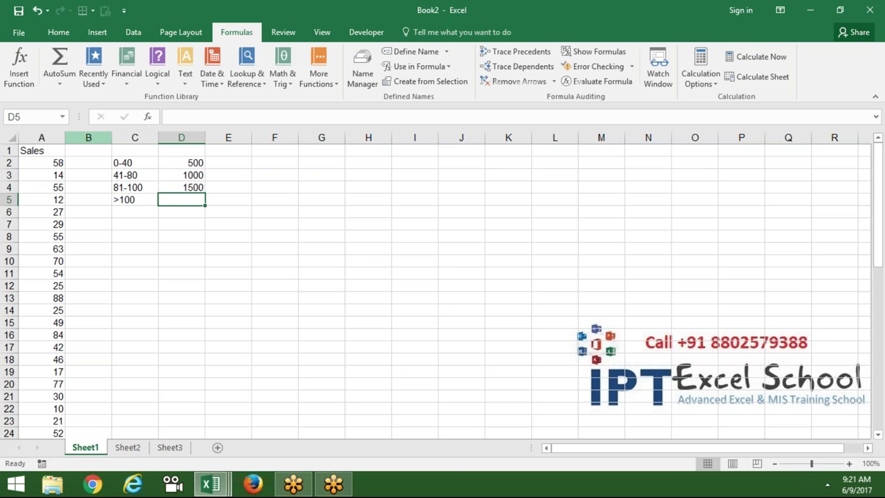
pyautogui.write('2000')
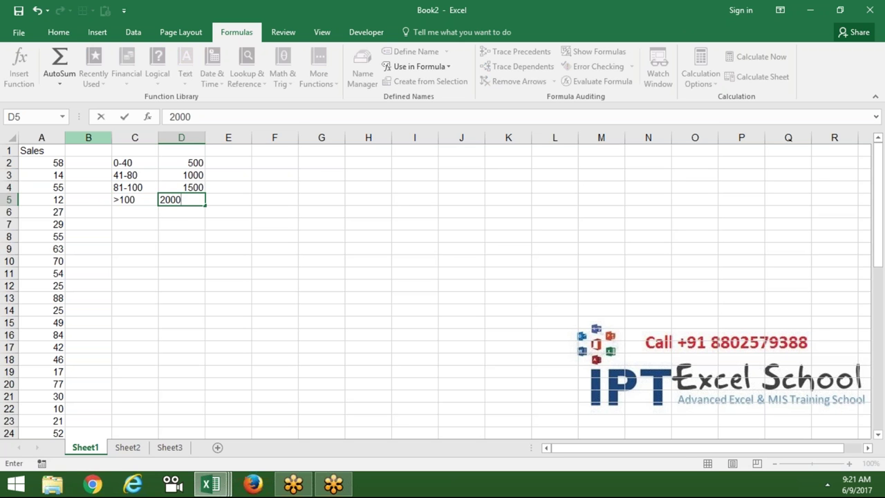
pyautogui.press('BackSpace')
pyautogui.press('Return')
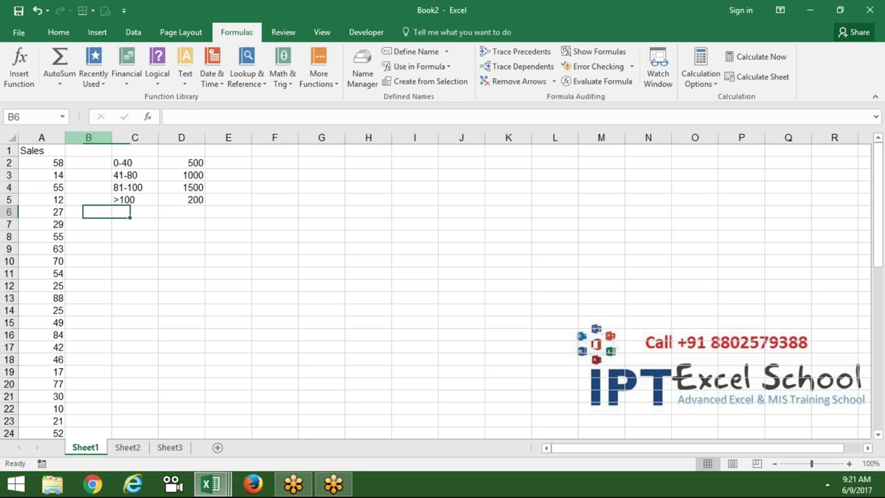
pyautogui.press('Left')
pyautogui.press('Up')
pyautogui.press('Up')
pyautogui.press('Up')
pyautogui.press('Up')
pyautogui.press('Right')
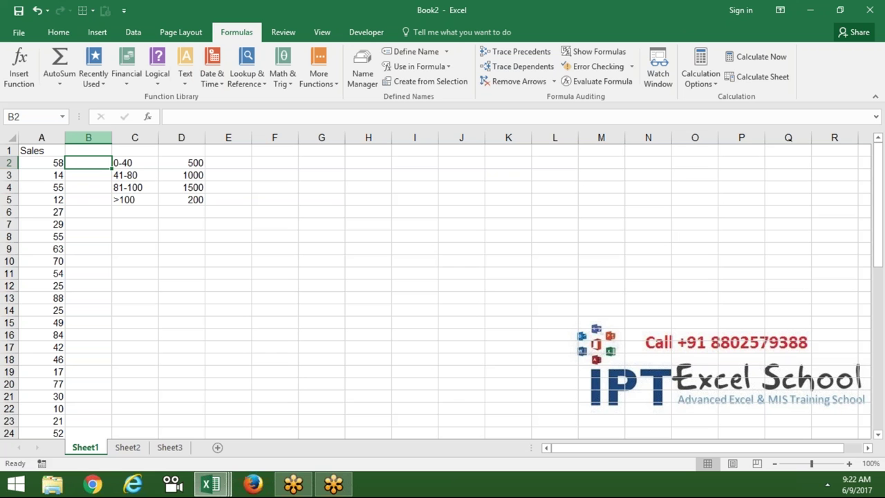
# - Start B2's IF formula returning 500 when the sale in A2 is at most 40
pyautogui.press('F2')
pyautogui.write('=if')
pyautogui.press('Tab')
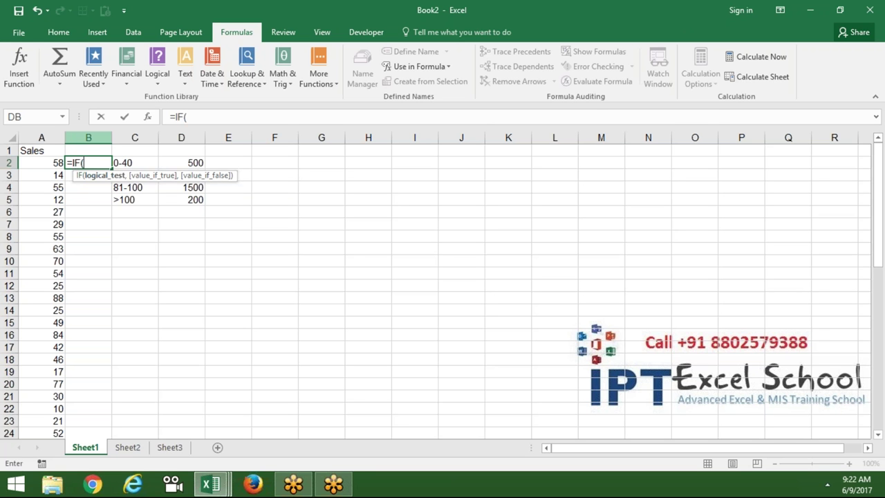
pyautogui.click(50, 161)
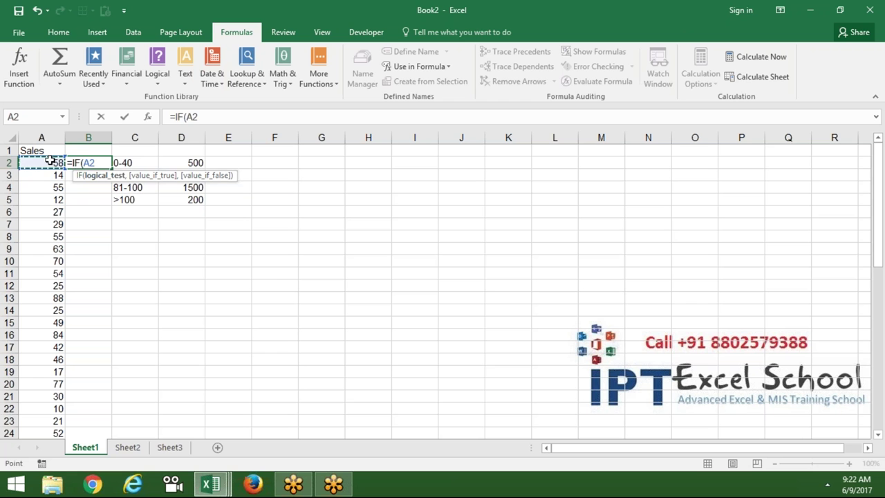
pyautogui.write('<=40,')
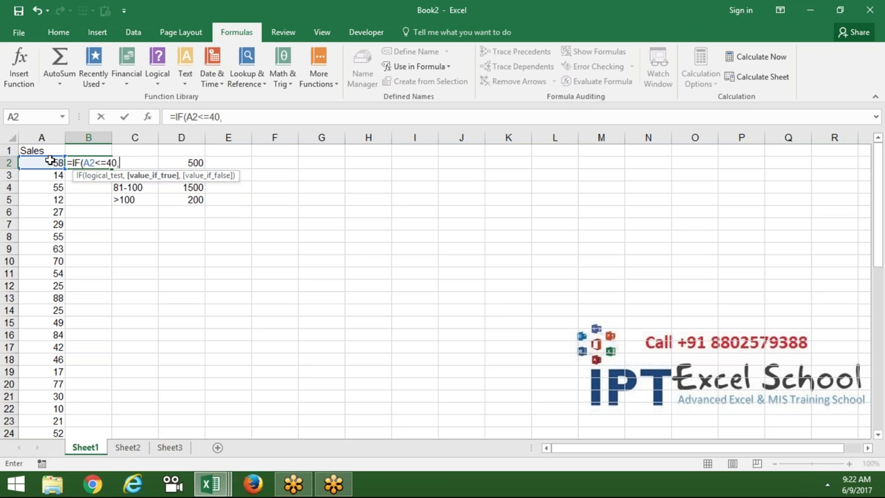
pyautogui.write('10000')
pyautogui.press('BackSpace')
pyautogui.press('BackSpace')
pyautogui.press('BackSpace')
pyautogui.press('BackSpace')
pyautogui.press('BackSpace')
pyautogui.write('500,i')
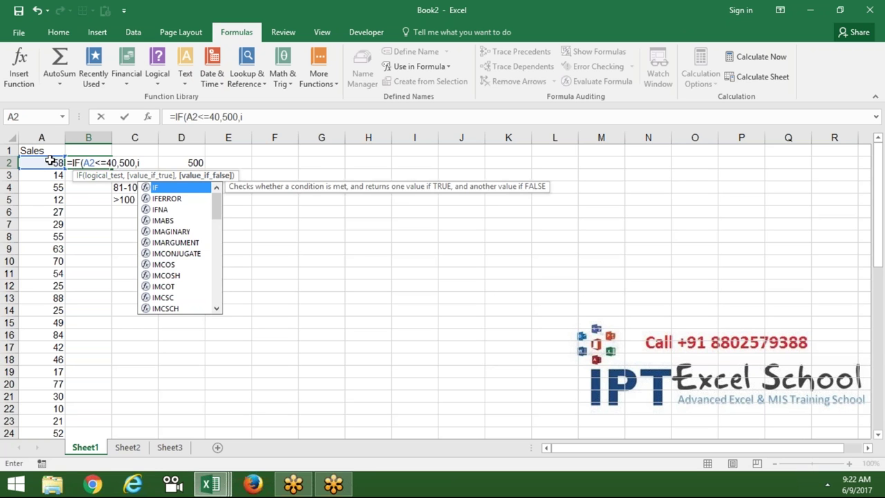
pyautogui.press('Tab')
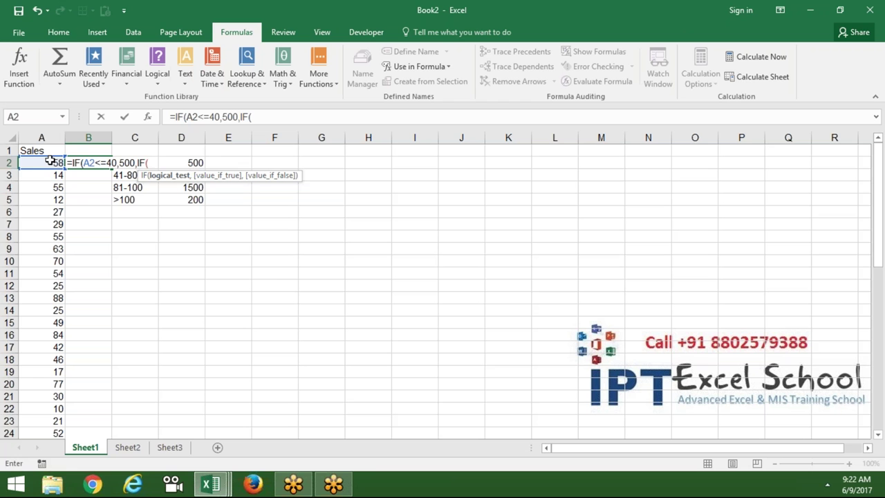
# - Add nested conditions returning 1000 for A2 up to 80 and 1500 up to 100
pyautogui.click(50, 160)
pyautogui.write('<=')
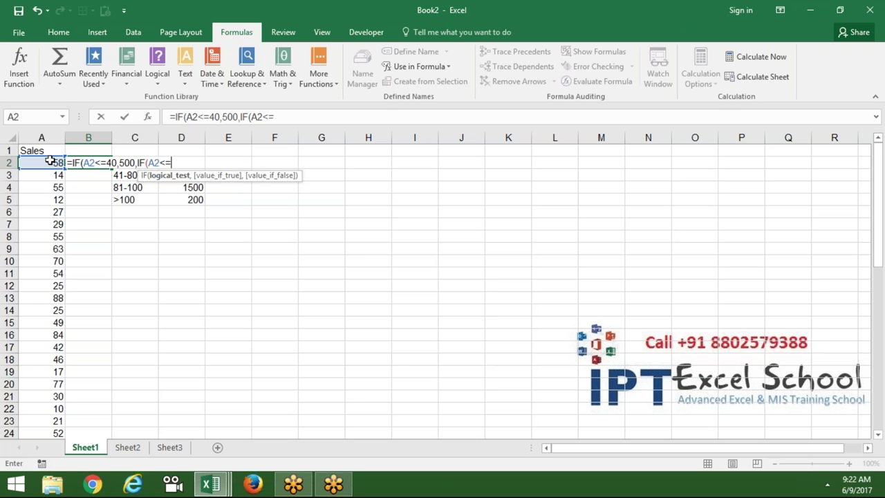
pyautogui.write('80,1000,IF(')
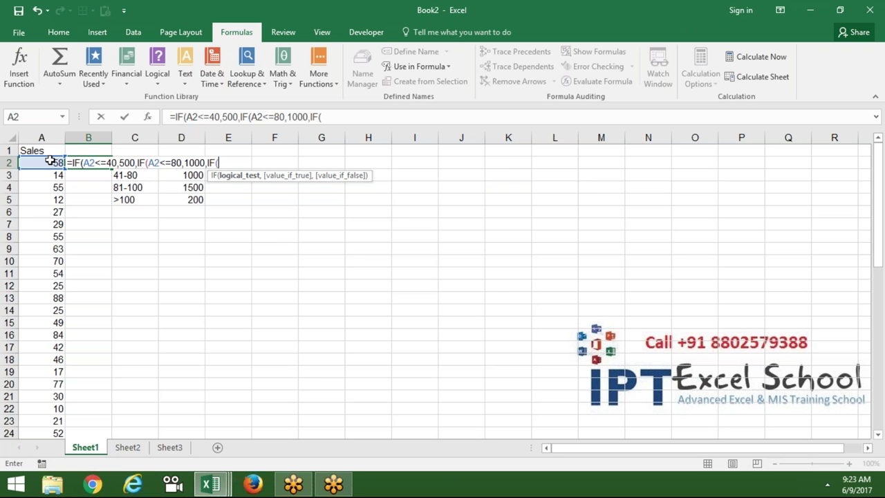
pyautogui.click(50, 160)
pyautogui.write('>')
pyautogui.press('BackSpace')
pyautogui.write('<')
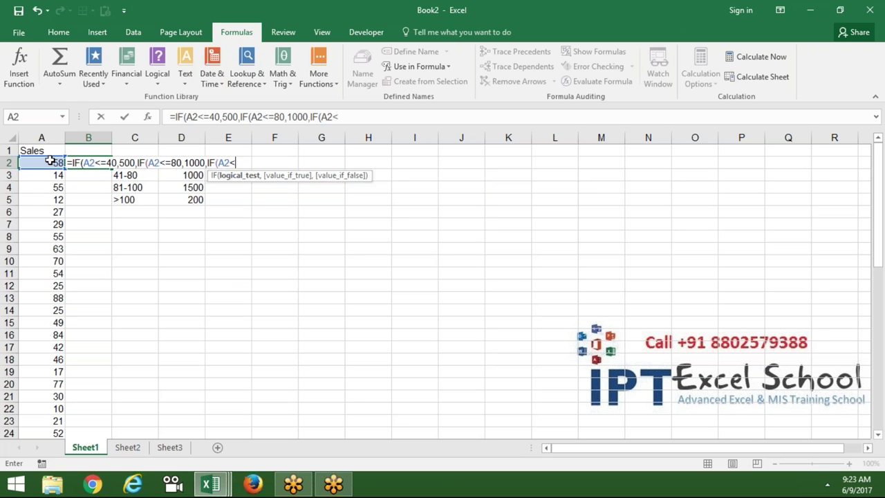
pyautogui.write('=10000')
pyautogui.press('BackSpace')
pyautogui.write(',')
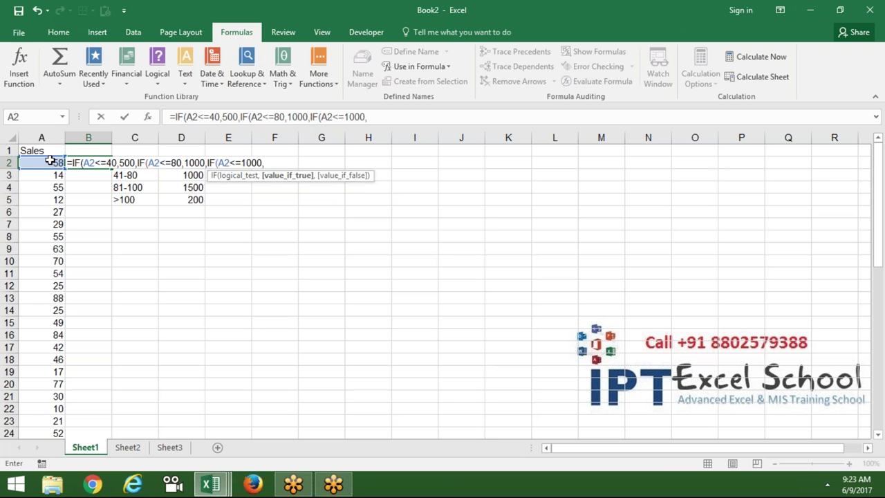
pyautogui.write('50')
pyautogui.press('BackSpace')
pyautogui.press('BackSpace')
pyautogui.write('1500')
pyautogui.write(',')
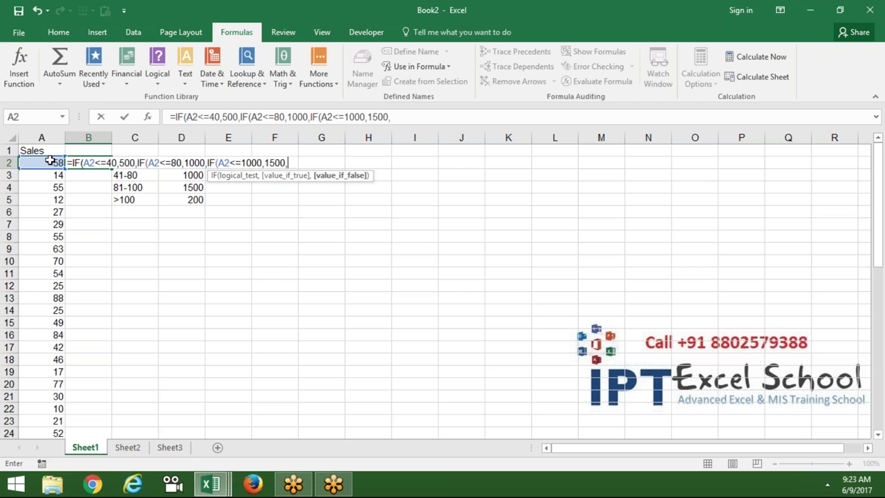
pyautogui.write('IF')
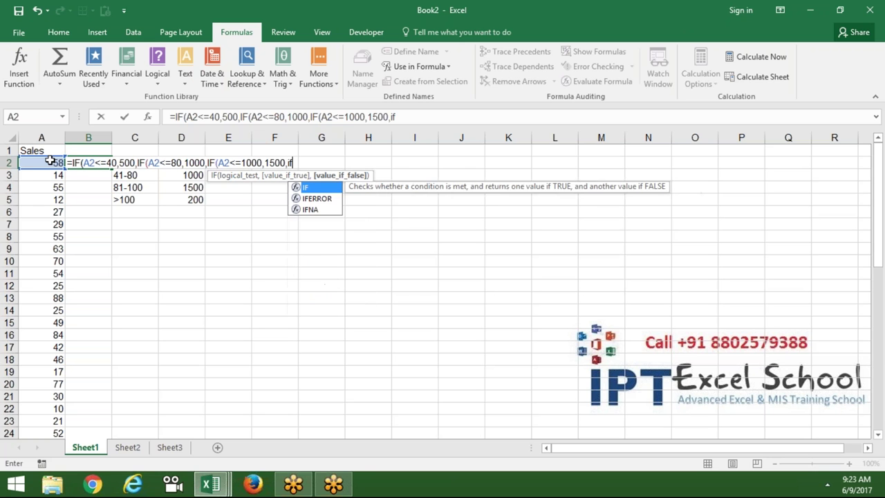
pyautogui.write('(')
pyautogui.click(50, 161)
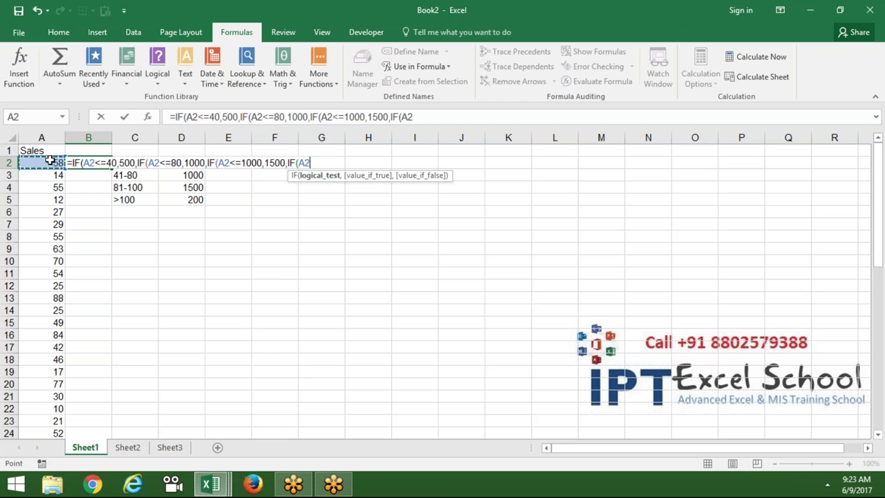
pyautogui.write('<')
pyautogui.write('=')
# - Correct the thresholds, add 2000 for sales above 100, and enter the formula
pyautogui.click(253, 161)
pyautogui.press('BackSpace')
pyautogui.click(318, 162)
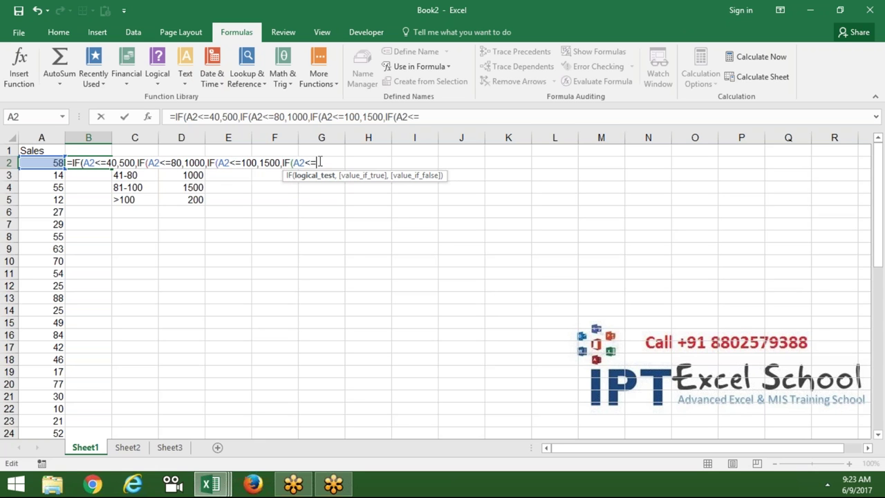
pyautogui.press('BackSpace')
pyautogui.press('BackSpace')
pyautogui.write('>1000')
pyautogui.press('BackSpace')
pyautogui.write(',2000')
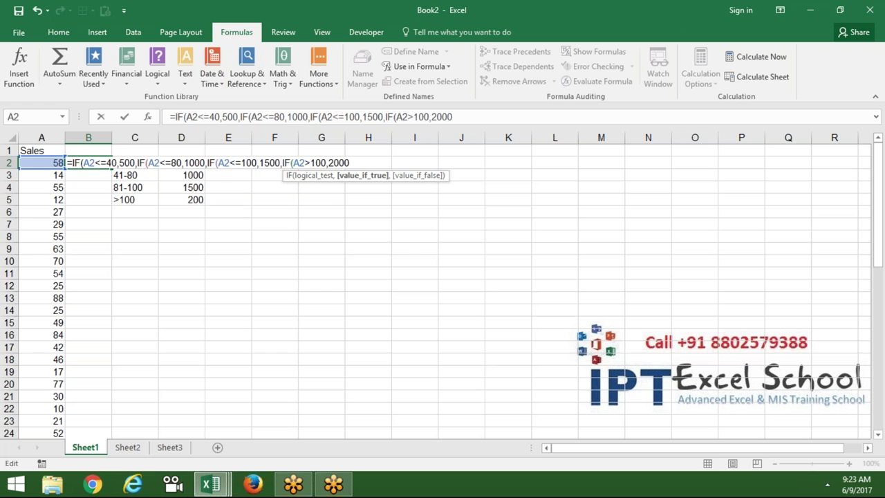
pyautogui.press('Return')
pyautogui.press('Return')
pyautogui.click(88, 162)
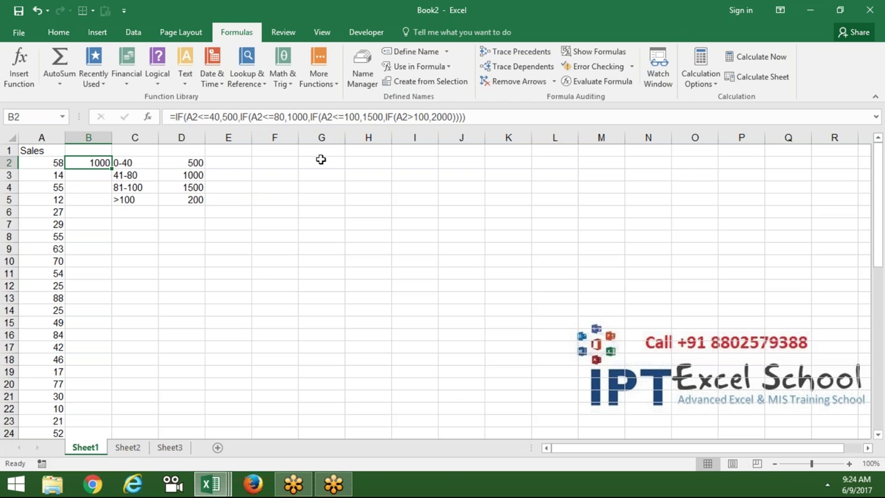
pyautogui.click(175, 119)
pyautogui.tripleClick(477, 116)
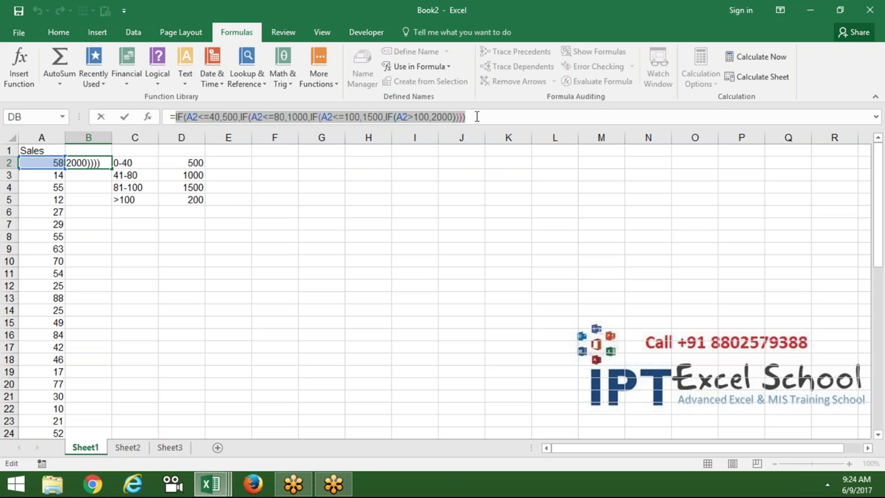
pyautogui.press('Escape')
pyautogui.press('F2')
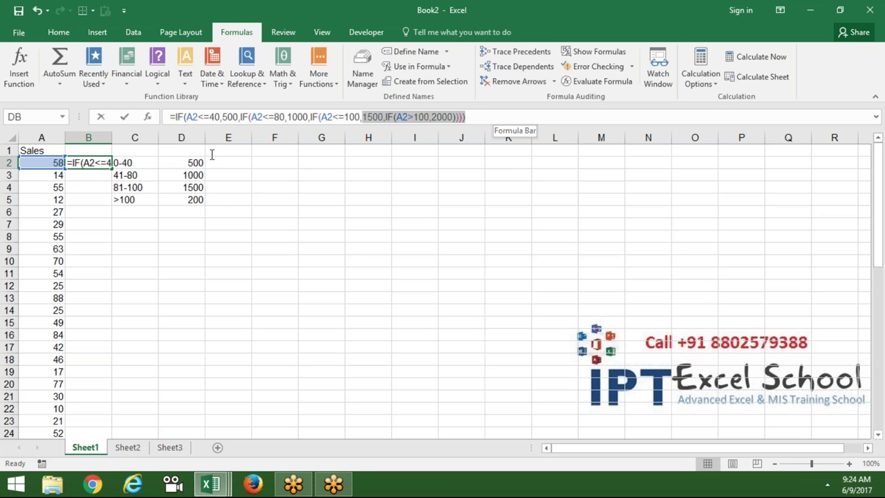
pyautogui.hotkey('shift', 'Home')
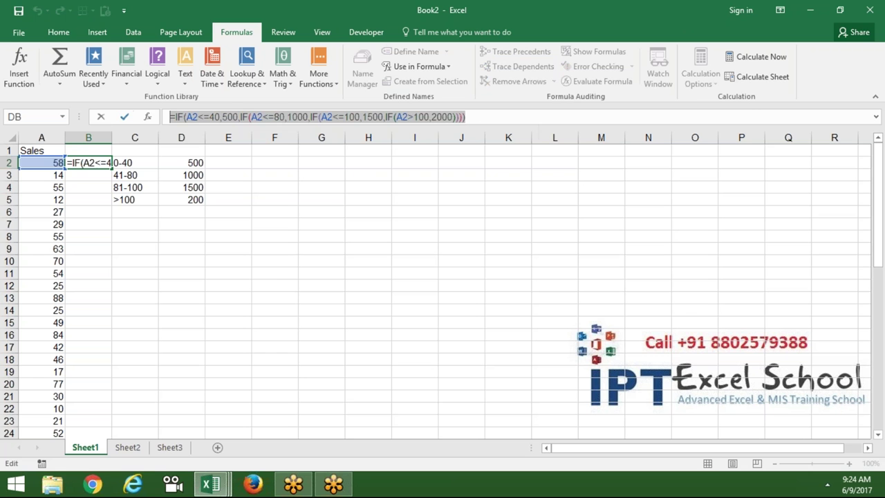
pyautogui.press('Escape')
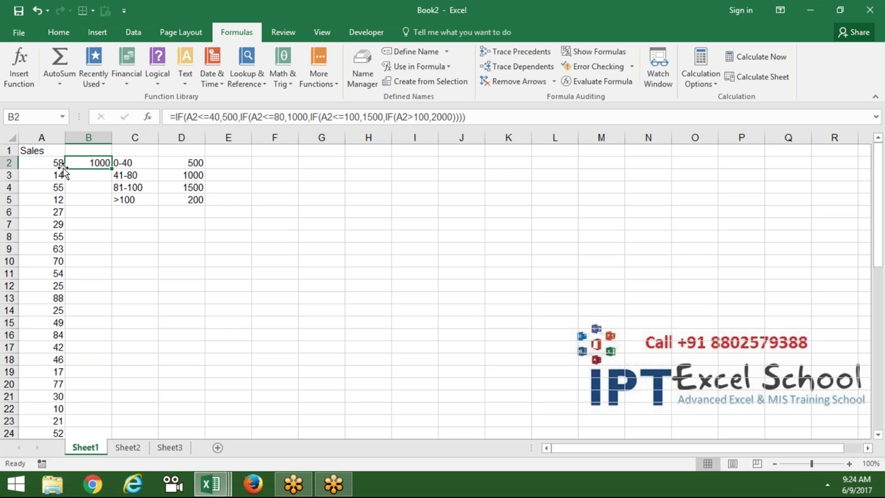
pyautogui.click(59, 163)
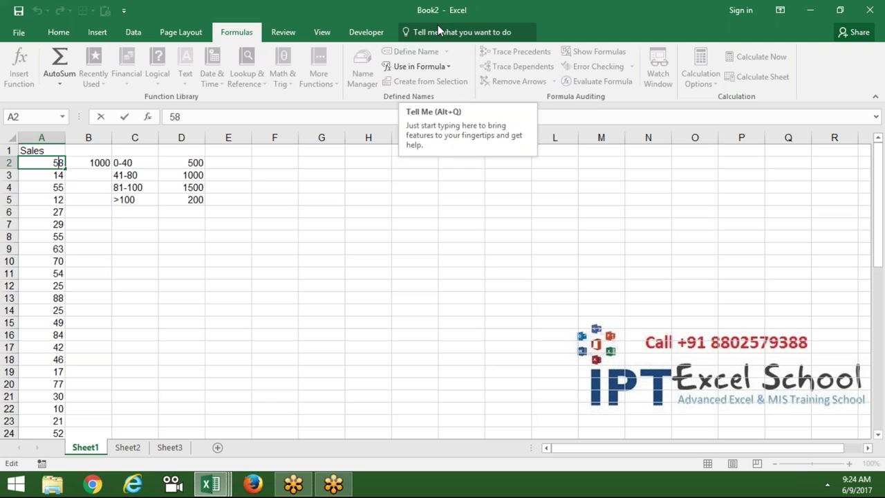
pyautogui.click(370, 82)
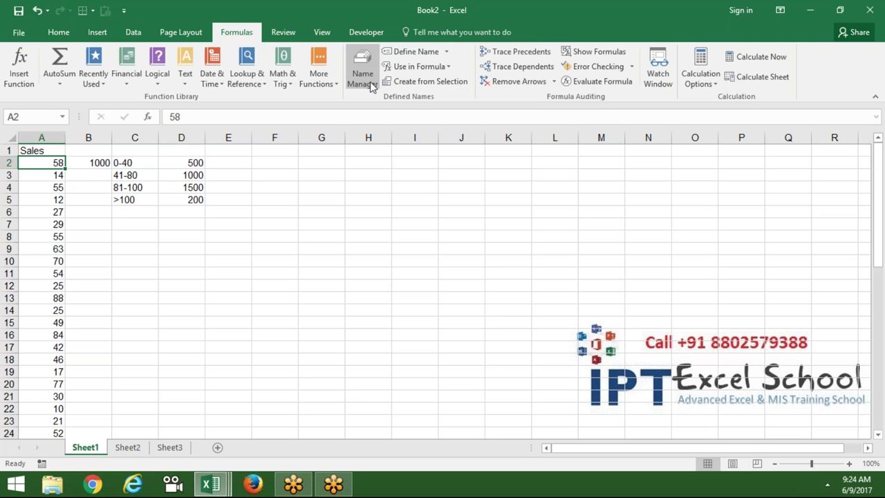
# - Define a new name 'inc' referring to the pasted nested IF incentive formula
pyautogui.click(227, 33)
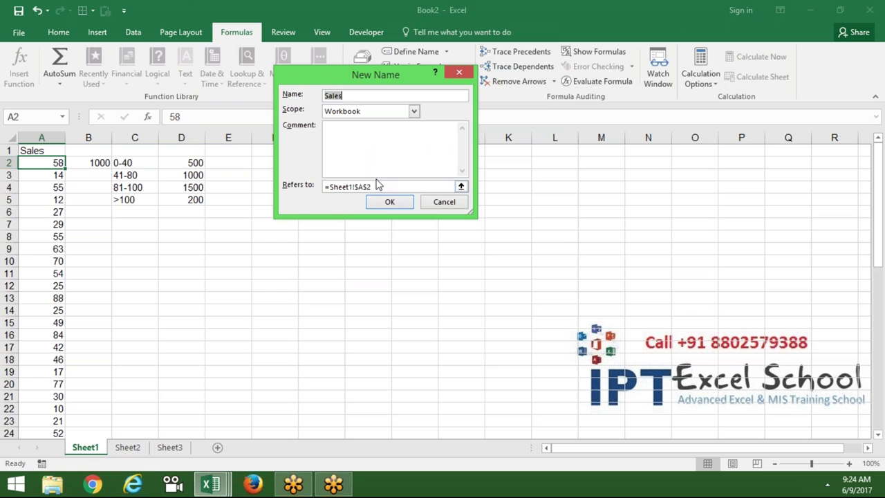
pyautogui.write('inc')
pyautogui.click(387, 186)
pyautogui.press('BackSpace')
pyautogui.press('BackSpace')
pyautogui.press('BackSpace')
pyautogui.press('BackSpace')
pyautogui.press('BackSpace')
pyautogui.press('BackSpace')
pyautogui.press('BackSpace')
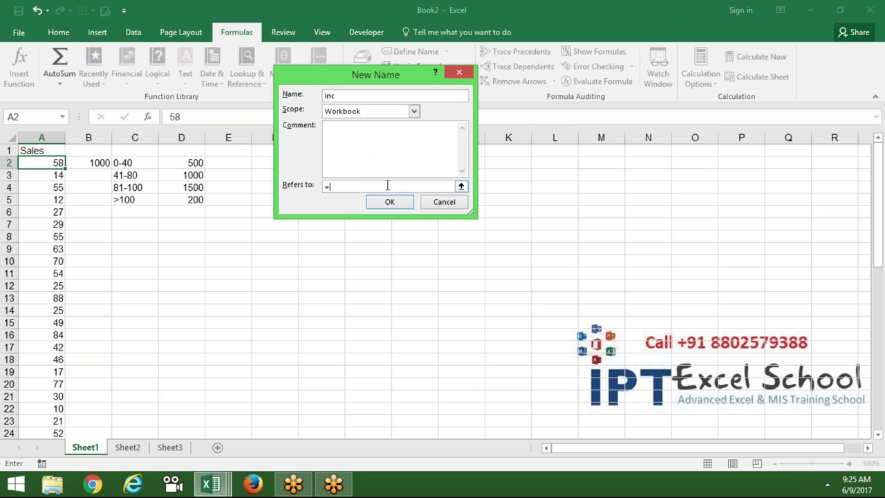
pyautogui.hotkey('ctrl', 'v')
pyautogui.click(390, 202)
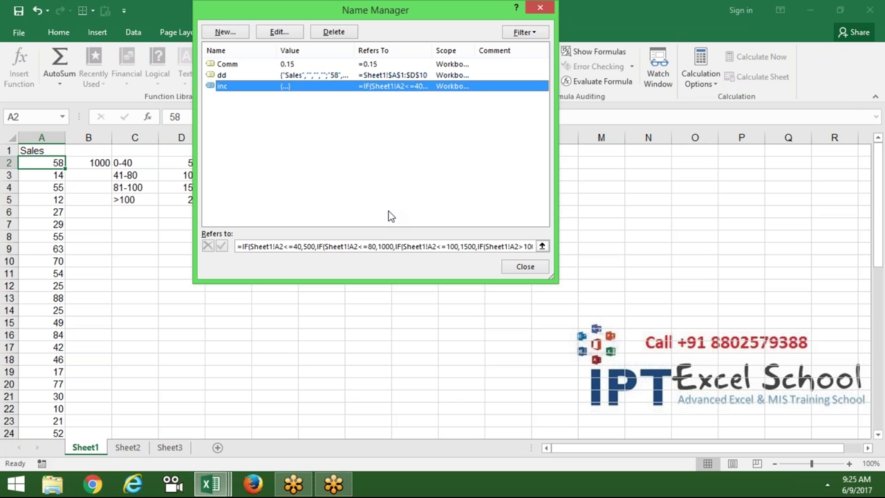
# - Check the inc formula's Refers to text and close the Name Manager
pyautogui.click(384, 246)
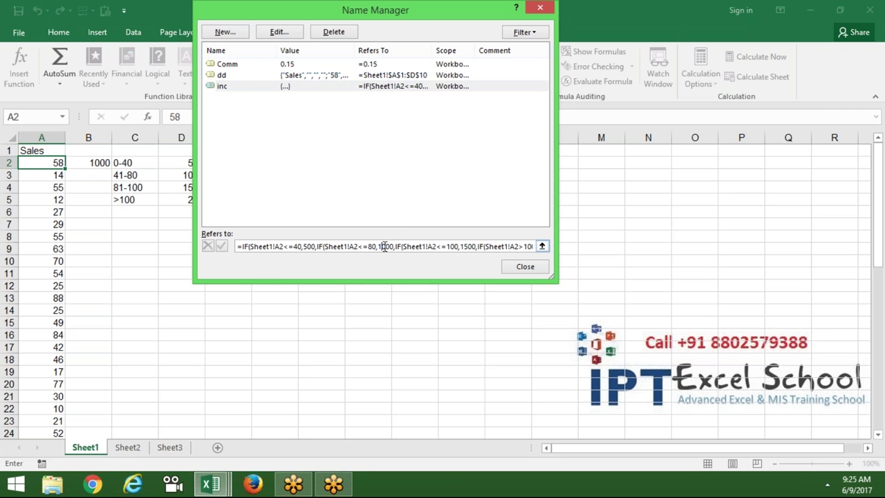
pyautogui.click(527, 266)
pyautogui.click(525, 267)
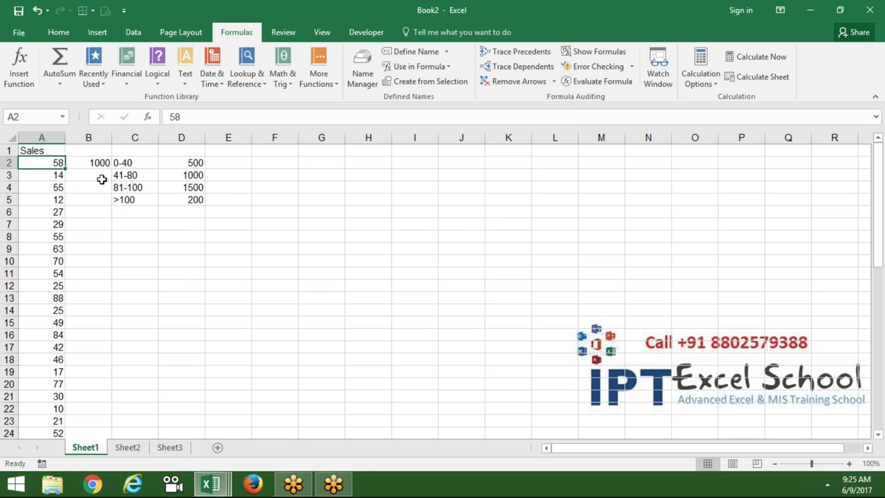
# - Test =inc in B3, clear it after the circular-reference warning, and open Name Manager
pyautogui.doubleClick(100, 177)
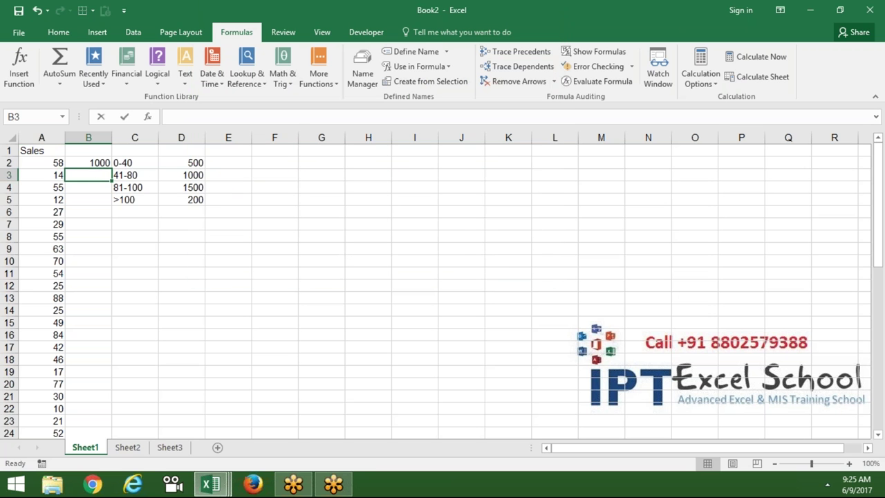
pyautogui.write('=i')
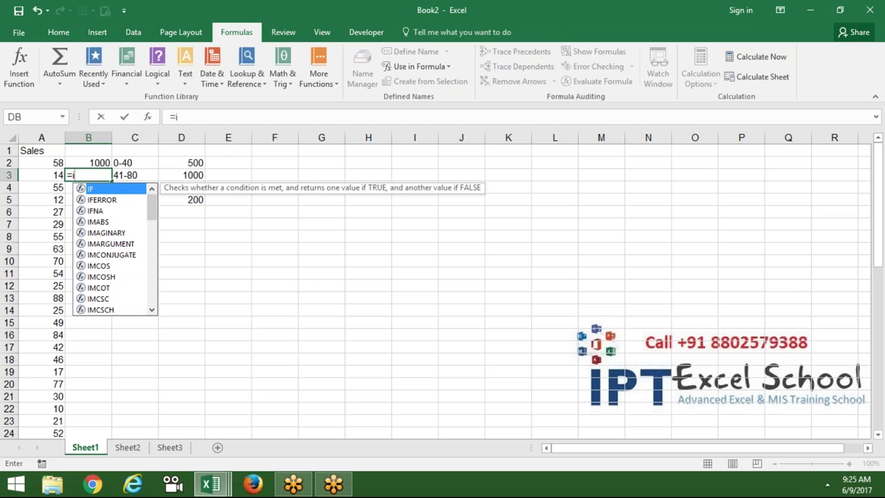
pyautogui.write('nc')
pyautogui.press('Return')
pyautogui.press('Return')
pyautogui.press('Left')
pyautogui.press('Right')
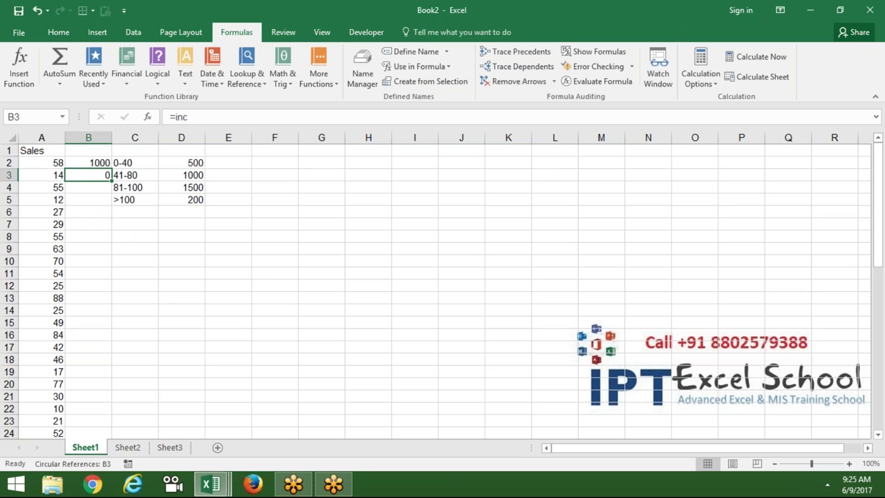
pyautogui.press('Down')
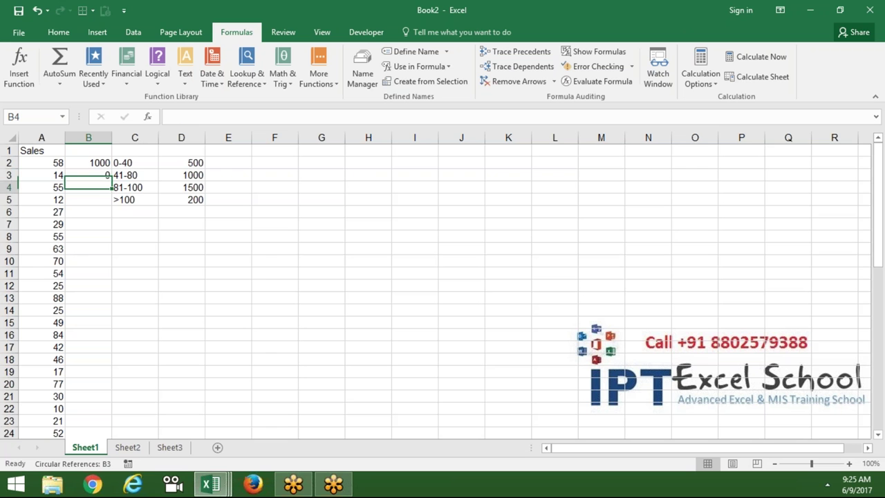
pyautogui.click(100, 170)
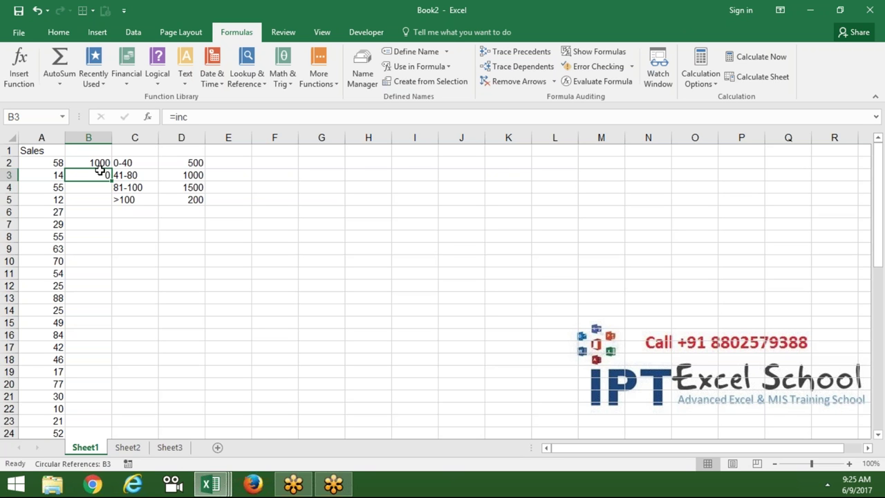
pyautogui.press('Delete')
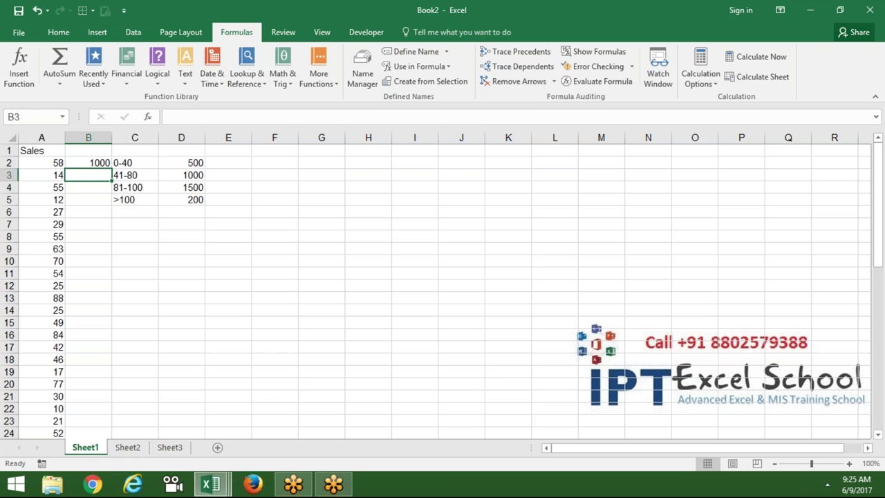
pyautogui.click(369, 79)
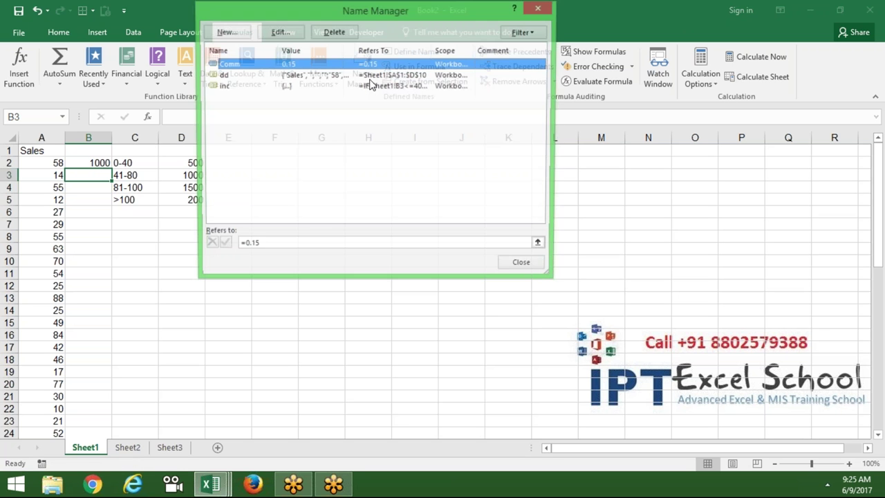
# - Review the inc name's Refers to formula and close the Name Manager
pyautogui.click(367, 87)
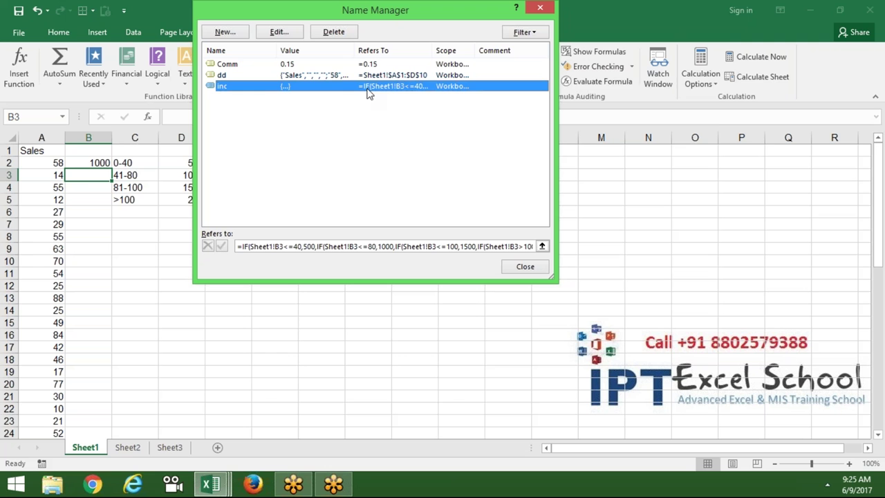
pyautogui.click(342, 247)
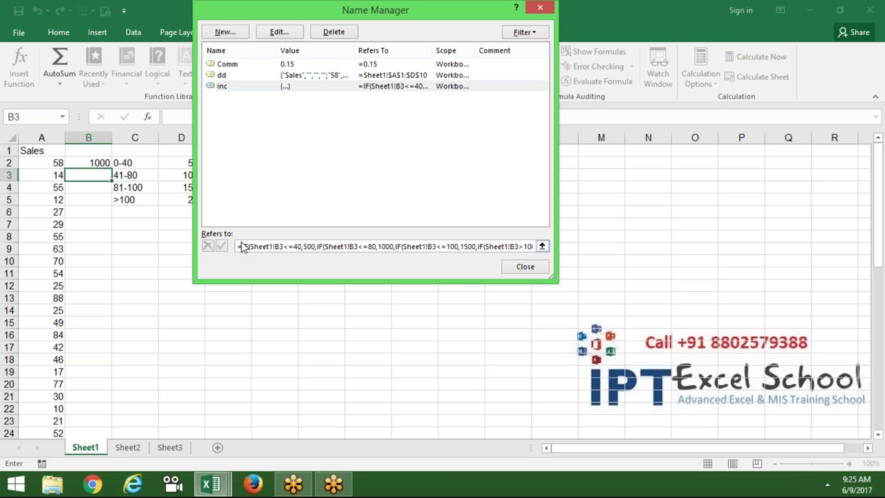
pyautogui.click(524, 267)
# - Select the nested IF formula text of B2 in the formula bar
pyautogui.click(97, 163)
pyautogui.click(176, 116)
pyautogui.moveTo(176, 117); pyautogui.dragTo(559, 125)
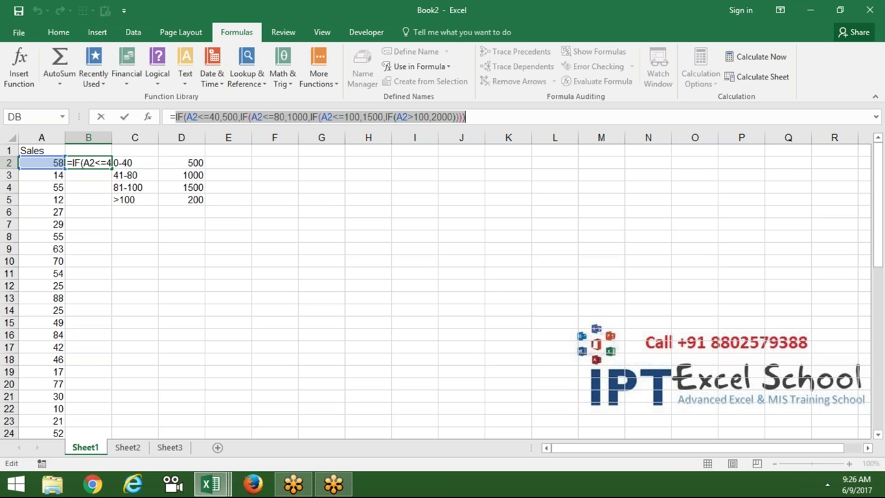
# - Copy B2's complete nested IF formula, including the equals sign
pyautogui.click(559, 123)
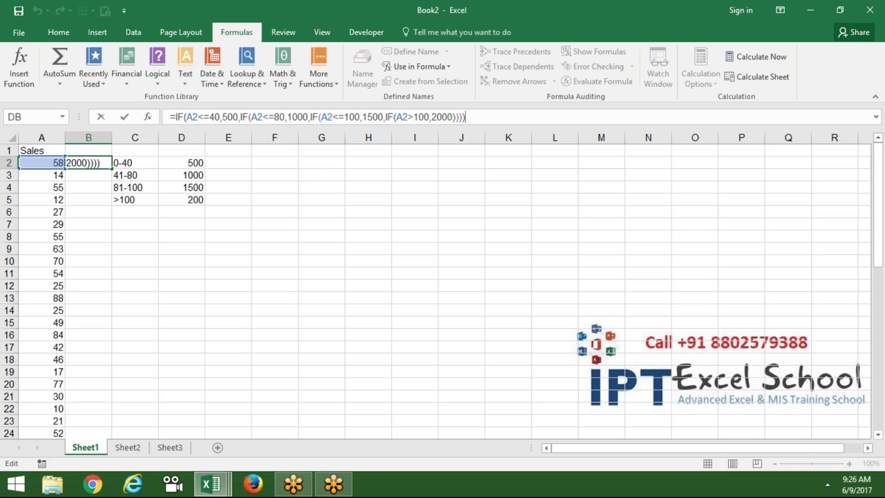
pyautogui.hotkey('shift', 'Home')
pyautogui.hotkey('ctrl', 'Return')
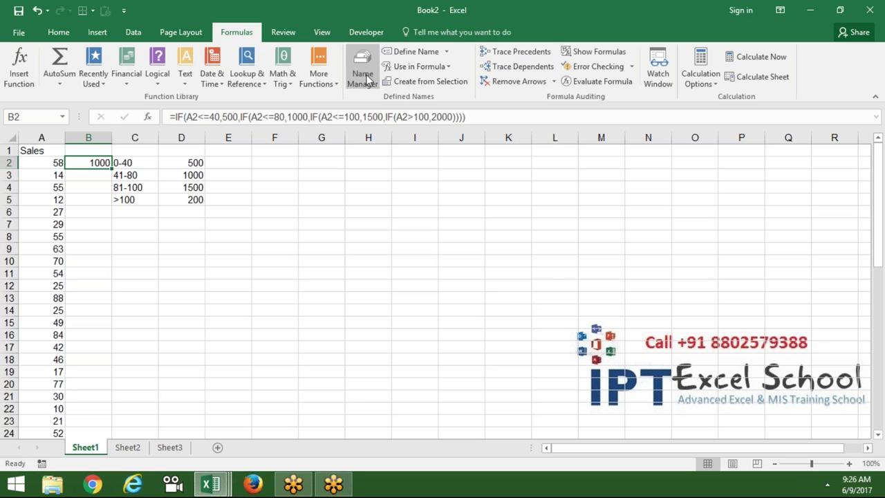
# - Replace inc's definition with B2's pasted IF formula, then type =inc in B3
pyautogui.click(363, 76)
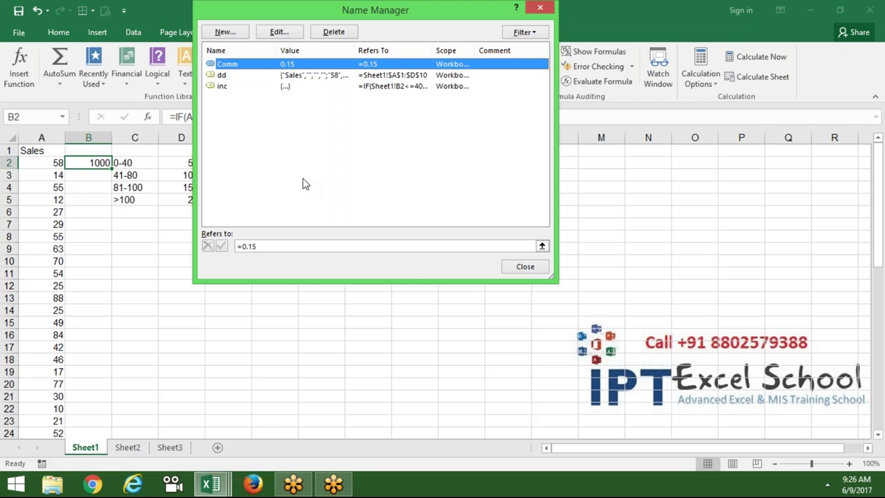
pyautogui.click(286, 86)
pyautogui.click(306, 246)
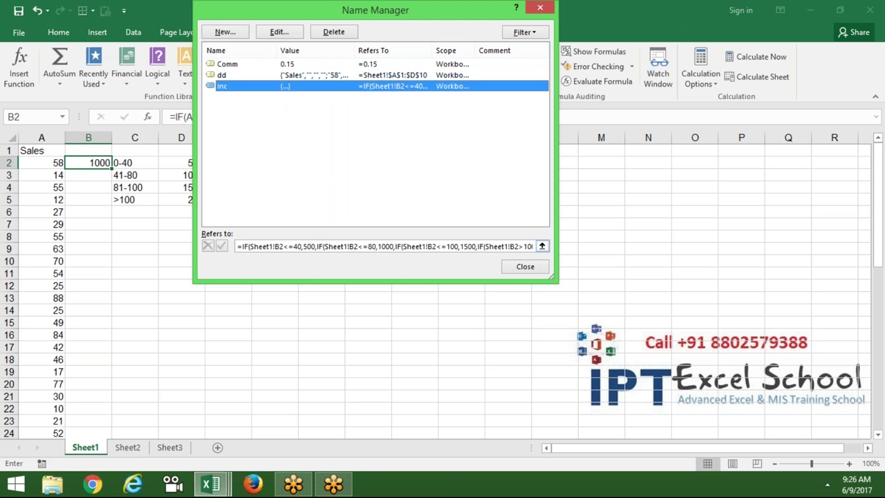
pyautogui.hotkey('ctrl', 'a')
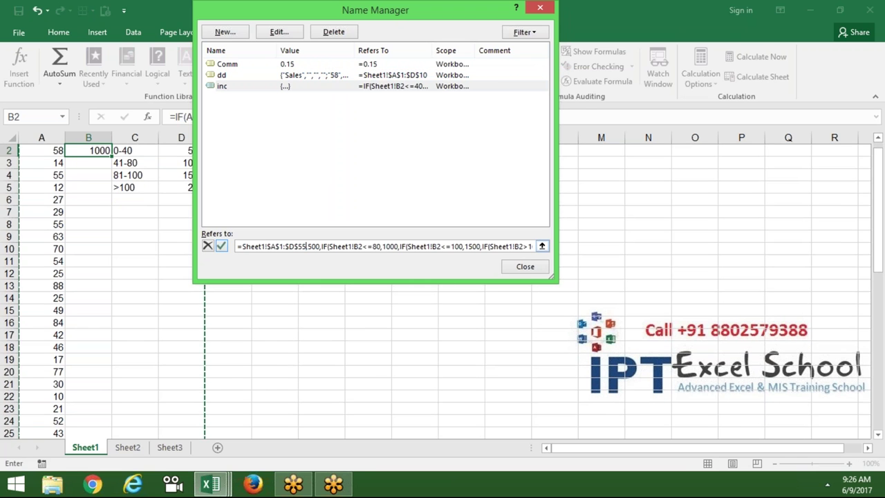
pyautogui.doubleClick(306, 248)
pyautogui.press('Delete')
pyautogui.press('Delete')
pyautogui.press('Delete')
pyautogui.press('Delete')
pyautogui.press('Delete')
pyautogui.press('Delete')
pyautogui.press('Delete')
pyautogui.press('Delete')
pyautogui.press('Delete')
pyautogui.press('Delete')
pyautogui.press('Delete')
pyautogui.press('Delete')
pyautogui.press('Delete')
pyautogui.press('Delete')
pyautogui.press('Delete')
pyautogui.press('Delete')
pyautogui.press('Delete')
pyautogui.press('Delete')
pyautogui.press('BackSpace')
pyautogui.press('BackSpace')
pyautogui.press('BackSpace')
pyautogui.press('BackSpace')
pyautogui.press('BackSpace')
pyautogui.press('BackSpace')
pyautogui.hotkey('ctrl', 'v')
pyautogui.click(221, 246)
pyautogui.click(509, 267)
pyautogui.click(103, 163)
pyautogui.write('=inc')
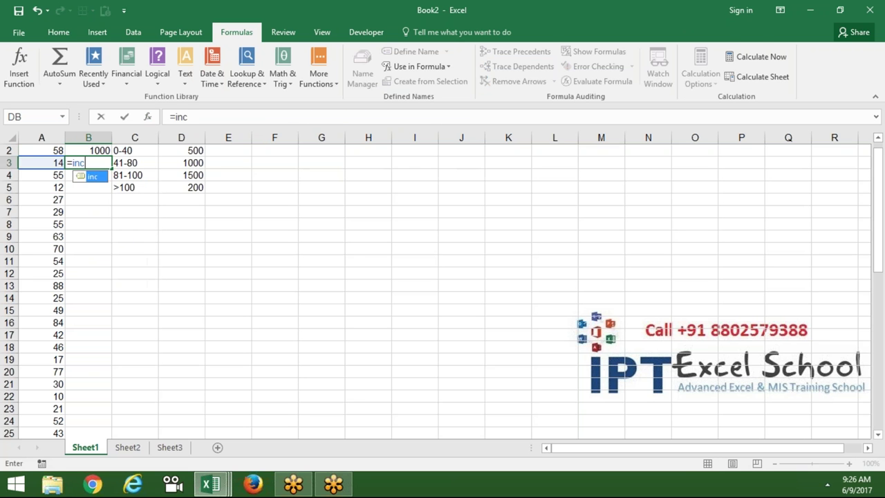
# - Commit =inc in B3, returning 500 for the sale of 14, and compare with B2
pyautogui.hotkey('ctrl', 'Return')
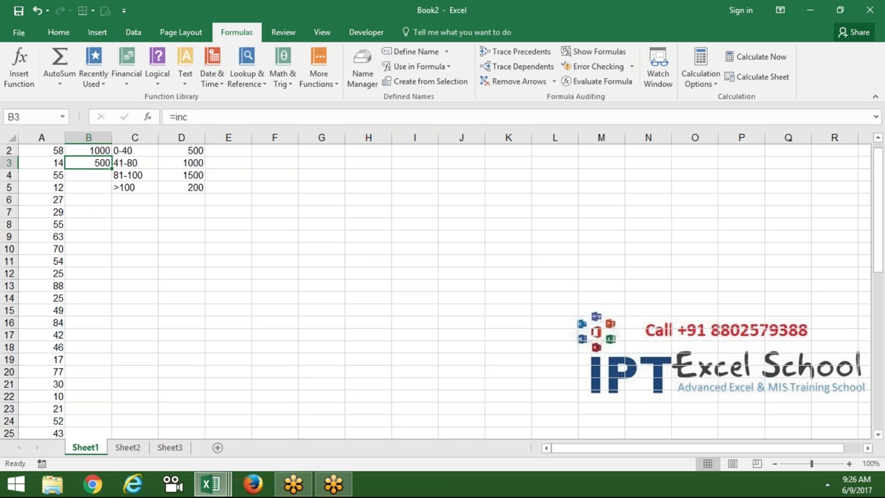
pyautogui.click(89, 150)
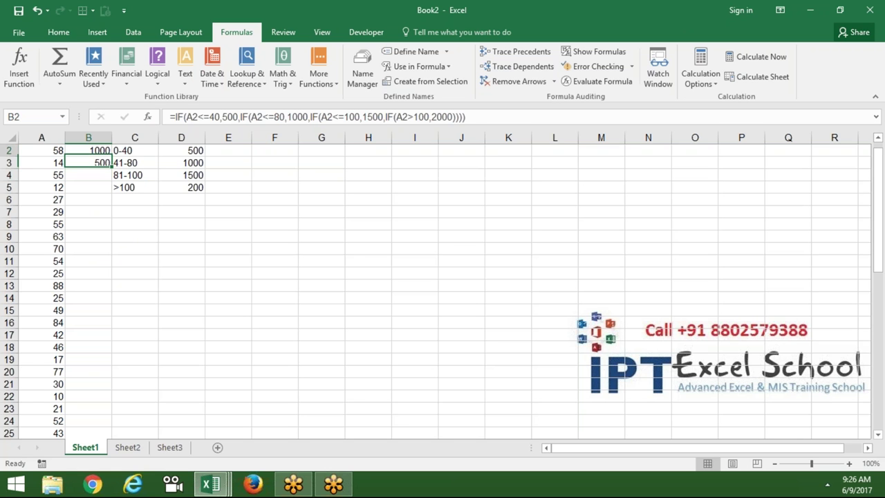
pyautogui.hotkey('ctrl', 'c')
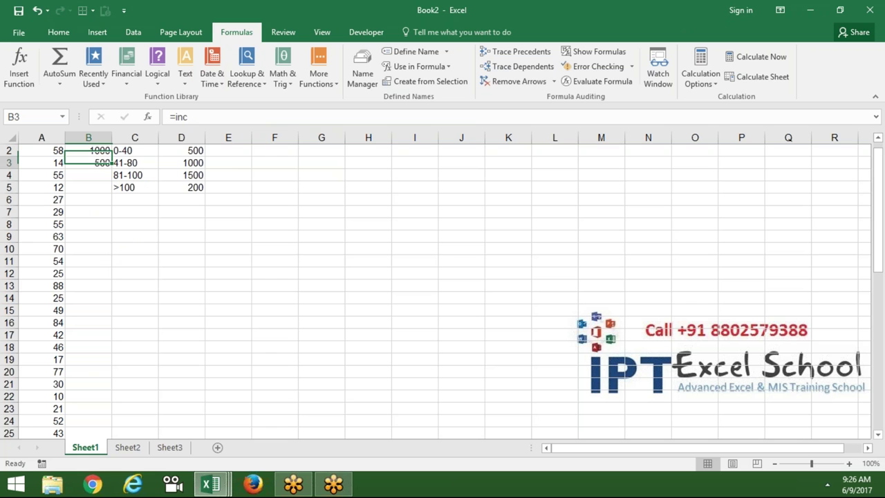
pyautogui.press('Escape')
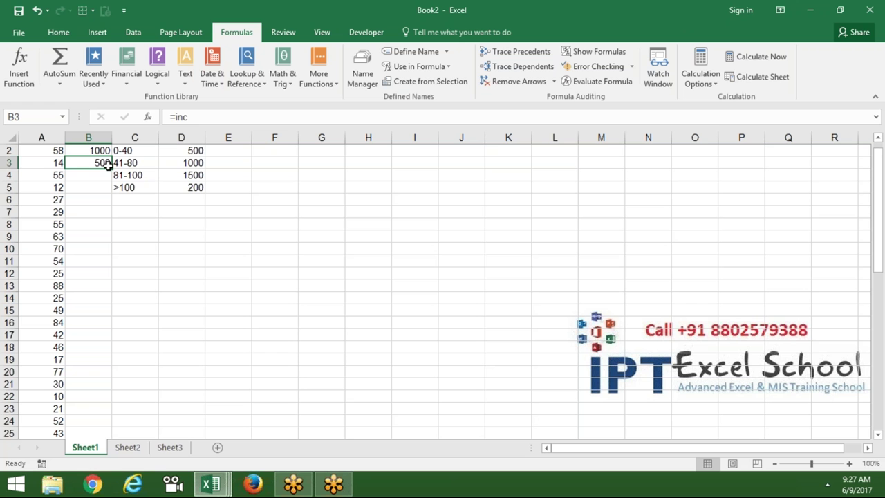
pyautogui.click(235, 221)
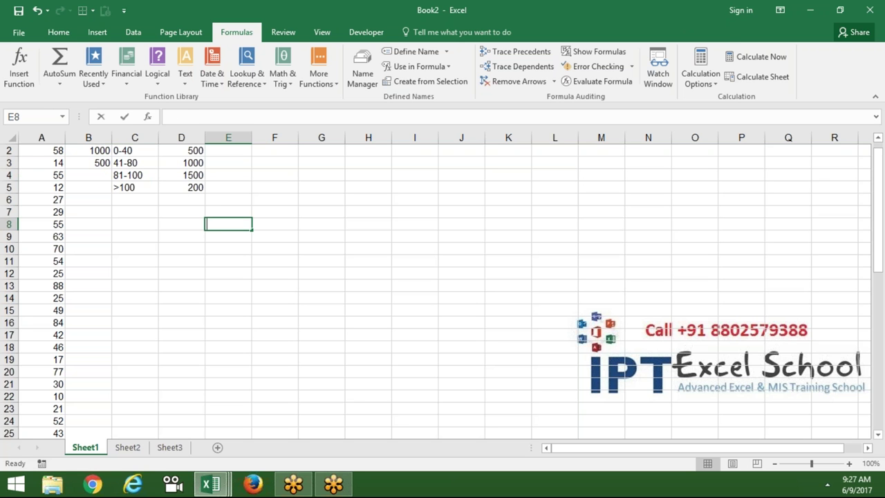
# - Enter the label Cost with the value 50 in E8:F8
pyautogui.write('Cost')
pyautogui.press('Tab')
pyautogui.press('F2')
pyautogui.write('50')
pyautogui.press('Tab')
# - Add the Mrp label in E9
pyautogui.press('Down')
pyautogui.press('Left')
pyautogui.press('Left')
pyautogui.press('F2')
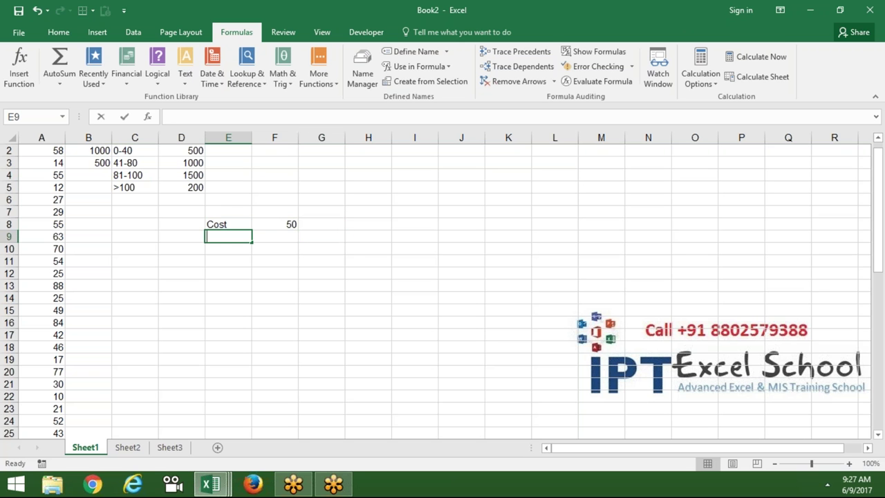
pyautogui.write('Mrp')
pyautogui.press('Tab')
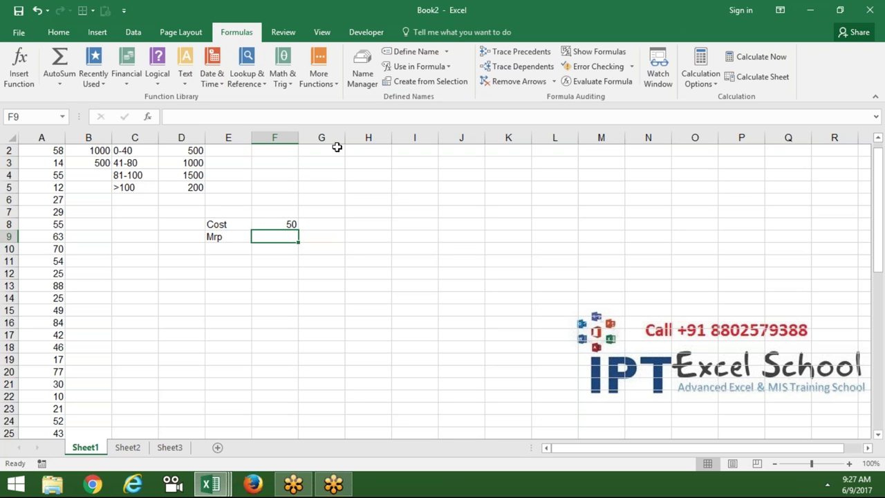
pyautogui.click(411, 54)
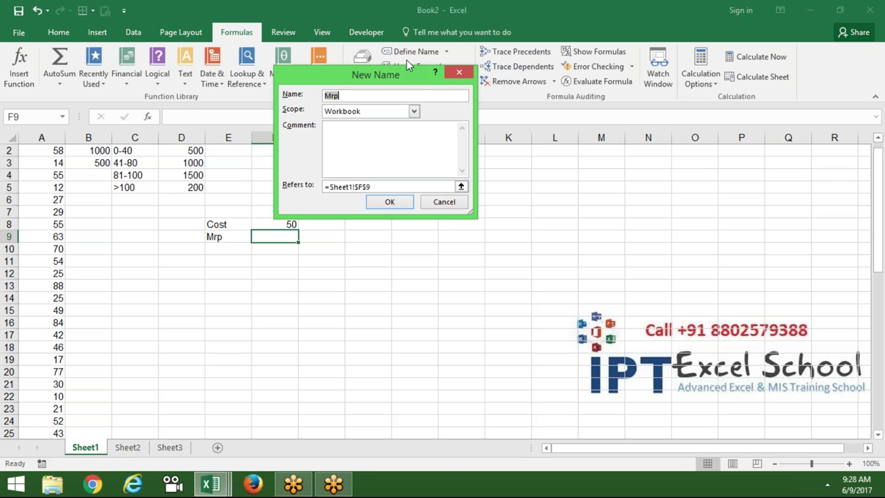
# - Define the name MC as =Sheet1!F8+(Sheet1!F8*5%) using relative references
pyautogui.write('MC')
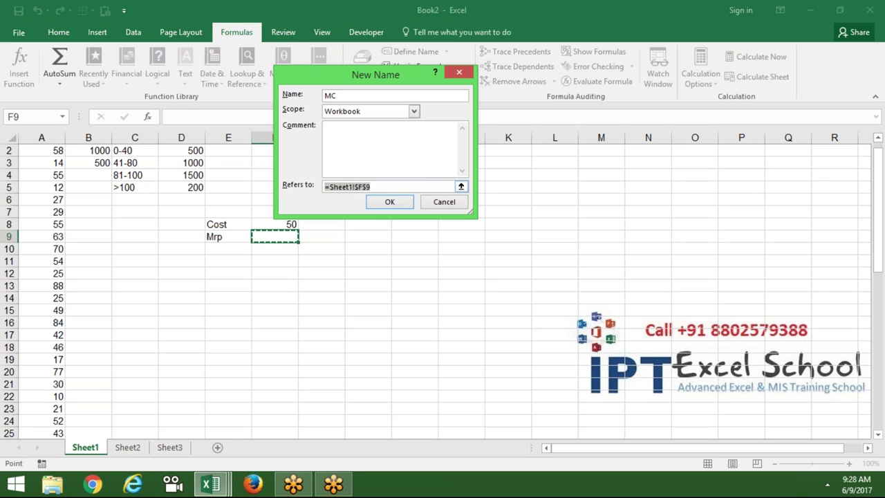
pyautogui.write('=')
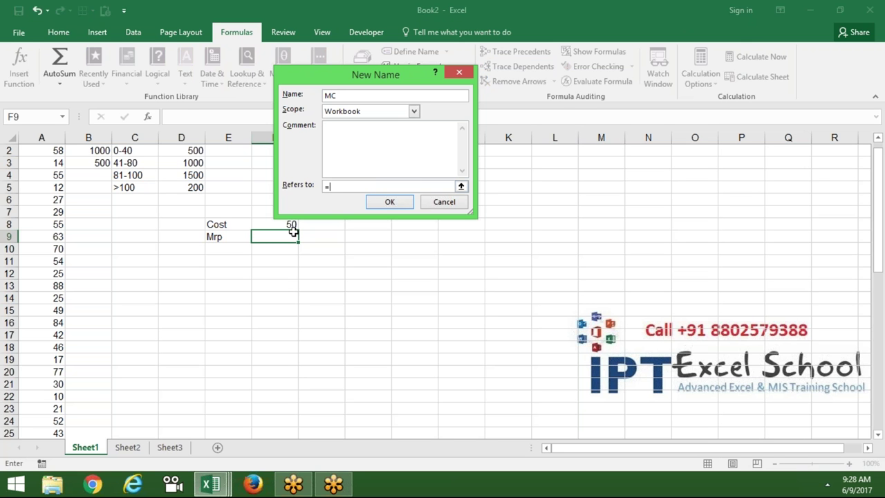
pyautogui.click(290, 225)
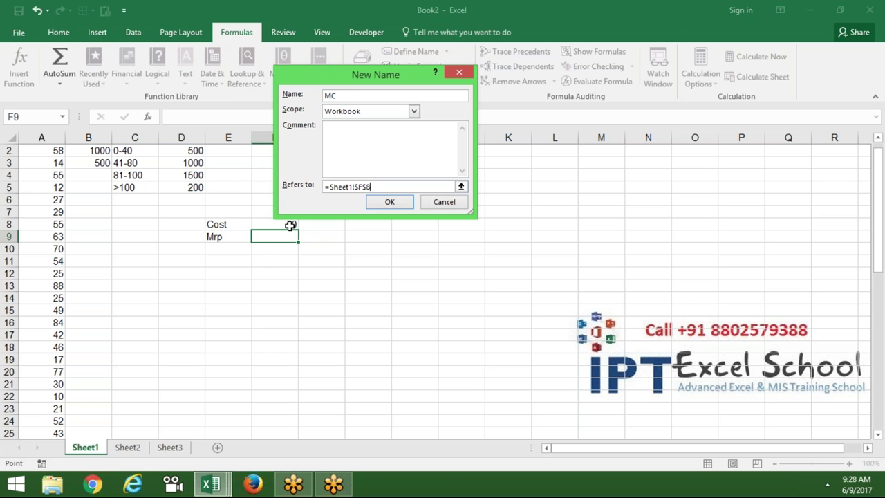
pyautogui.write('+')
pyautogui.write('(')
pyautogui.click(290, 226)
pyautogui.write('*')
pyautogui.write('5%')
pyautogui.write(')')
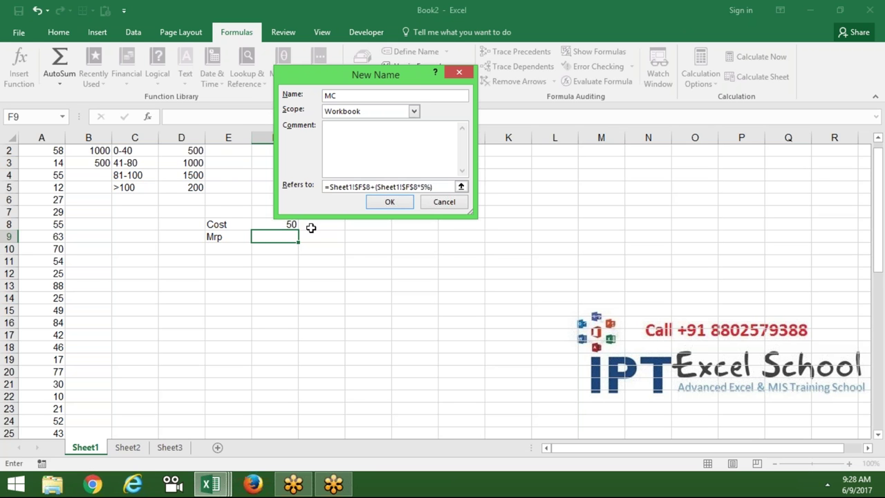
pyautogui.click(367, 187)
pyautogui.press('BackSpace')
pyautogui.click(359, 187)
pyautogui.press('BackSpace')
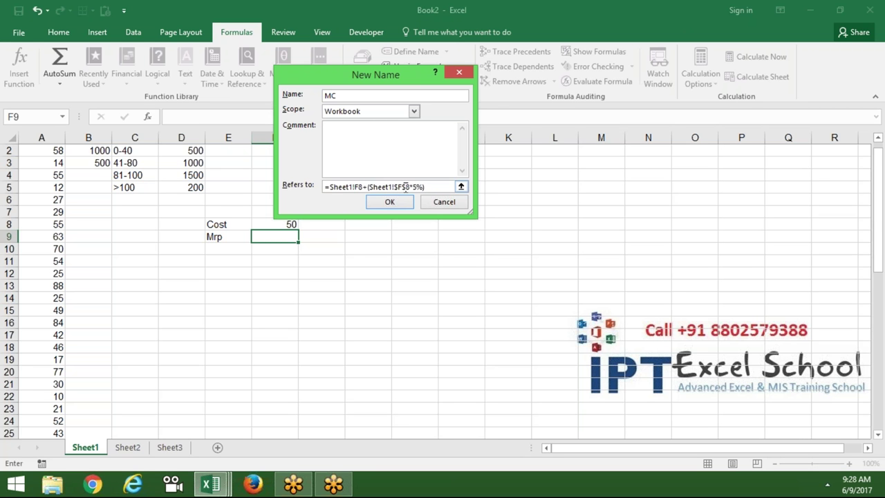
pyautogui.click(406, 186)
pyautogui.press('BackSpace')
pyautogui.click(398, 187)
pyautogui.press('BackSpace')
pyautogui.click(398, 204)
# - Enter =MC in F9, showing an Mrp of 52.5
pyautogui.click(274, 249)
pyautogui.click(275, 236)
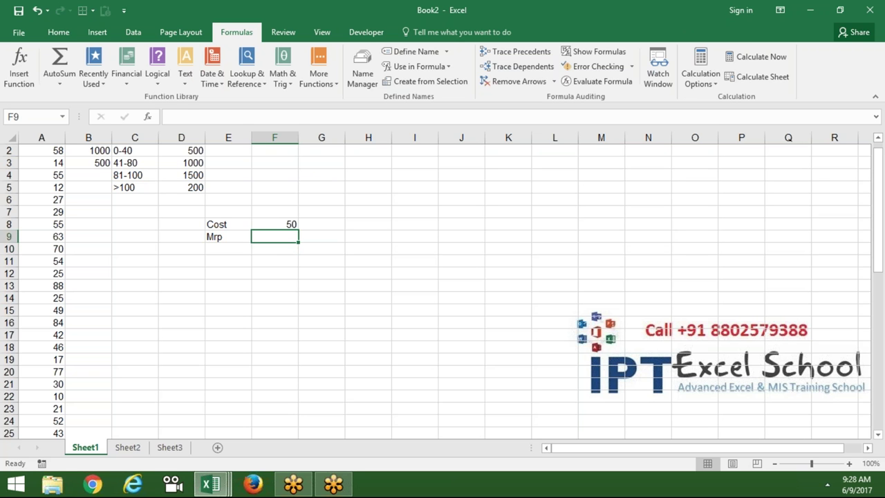
pyautogui.write('=mc')
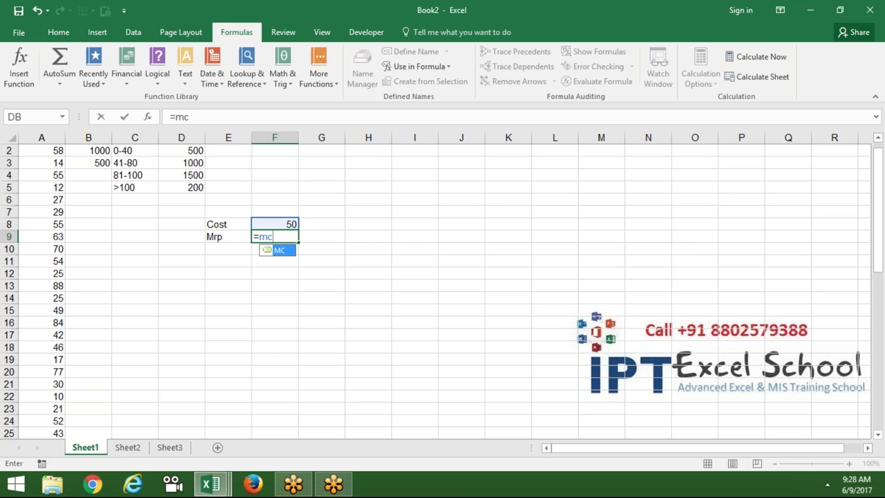
pyautogui.press('Return')
pyautogui.click(275, 236)
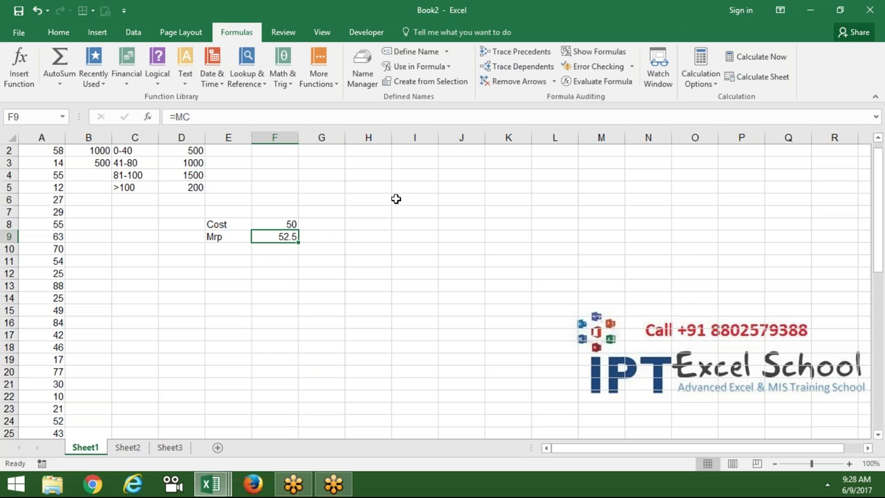
# - Define a new name DC that refers to =mc+(mc*10%)
pyautogui.click(409, 53)
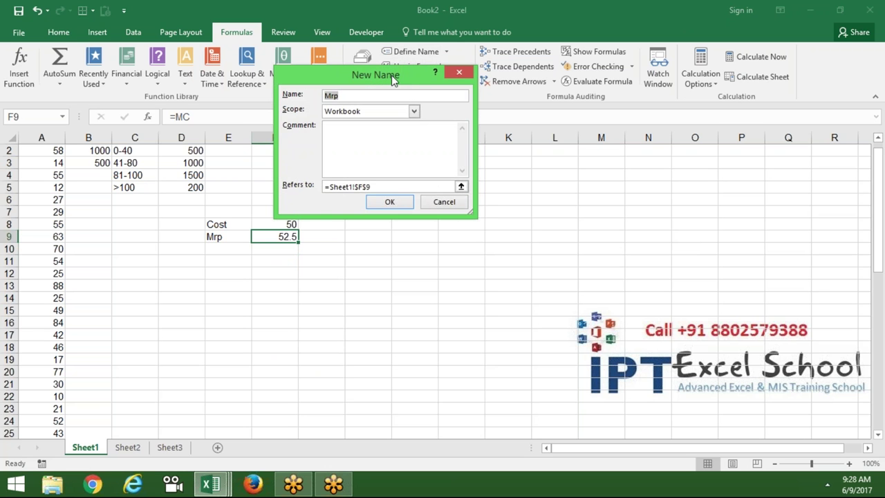
pyautogui.write('DC')
pyautogui.click(388, 186)
pyautogui.press('BackSpace')
pyautogui.press('BackSpace')
pyautogui.press('BackSpace')
pyautogui.press('BackSpace')
pyautogui.press('BackSpace')
pyautogui.press('BackSpace')
pyautogui.press('BackSpace')
pyautogui.press('BackSpace')
pyautogui.press('BackSpace')
pyautogui.press('BackSpace')
pyautogui.write('mc+(')
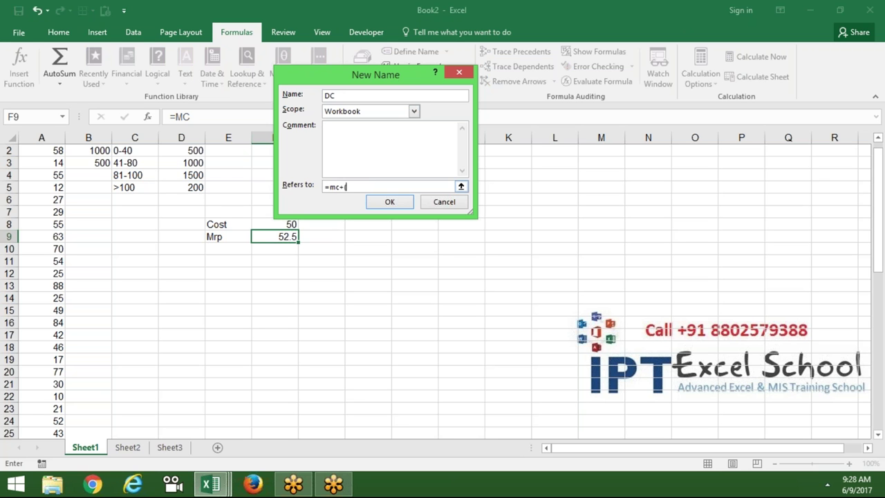
pyautogui.write('mc*10%')
pyautogui.write(')')
pyautogui.click(387, 203)
# - Change F9's formula to =DC so the Mrp shows 57.75
pyautogui.press('F2')
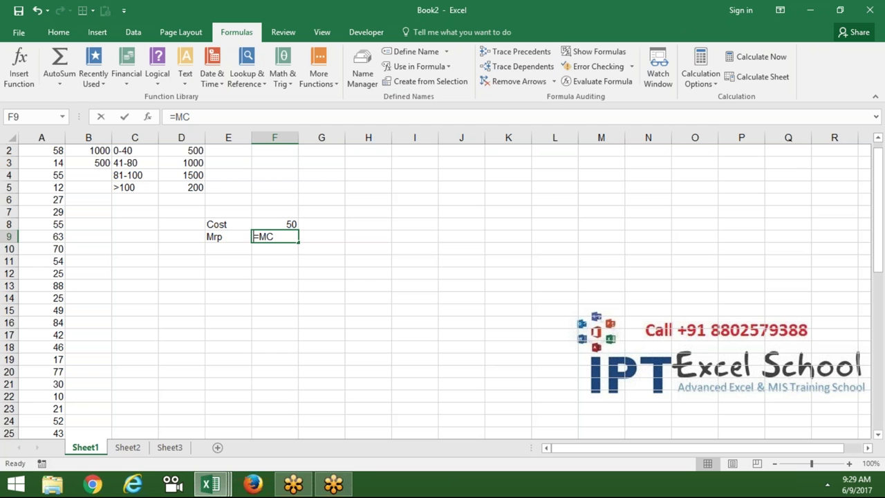
pyautogui.press('BackSpace')
pyautogui.press('BackSpace')
pyautogui.press('BackSpace')
pyautogui.write('dc')
pyautogui.press('Return')
pyautogui.press('Up')
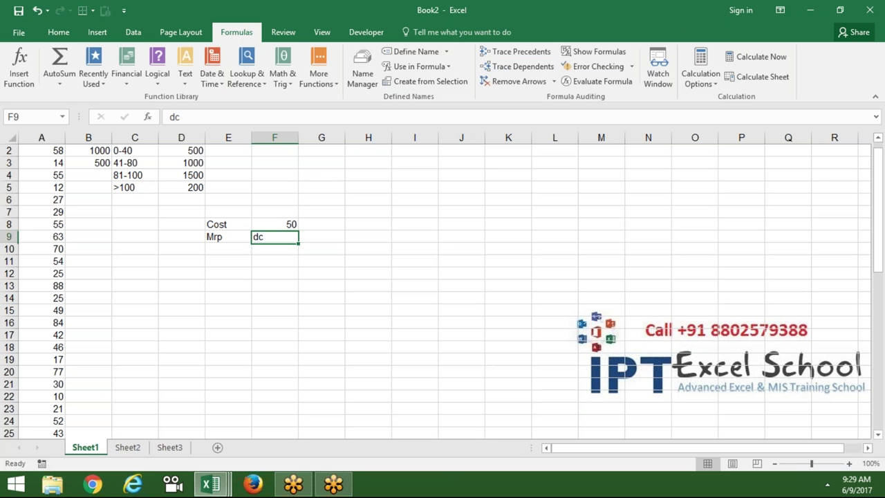
pyautogui.write('=dc')
pyautogui.press('Return')
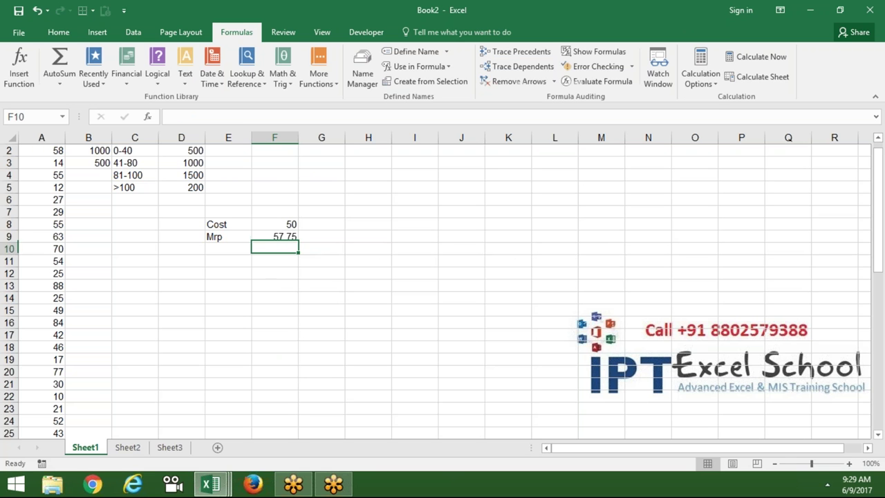
pyautogui.press('Up')
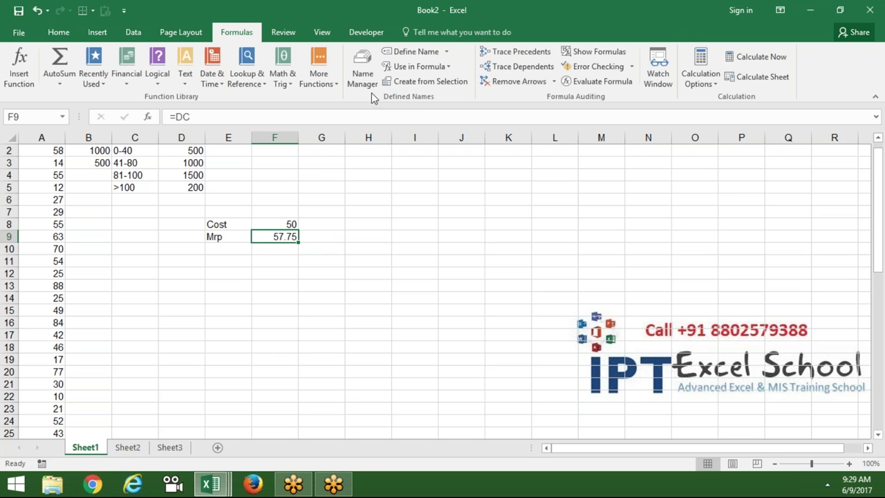
pyautogui.click(408, 51)
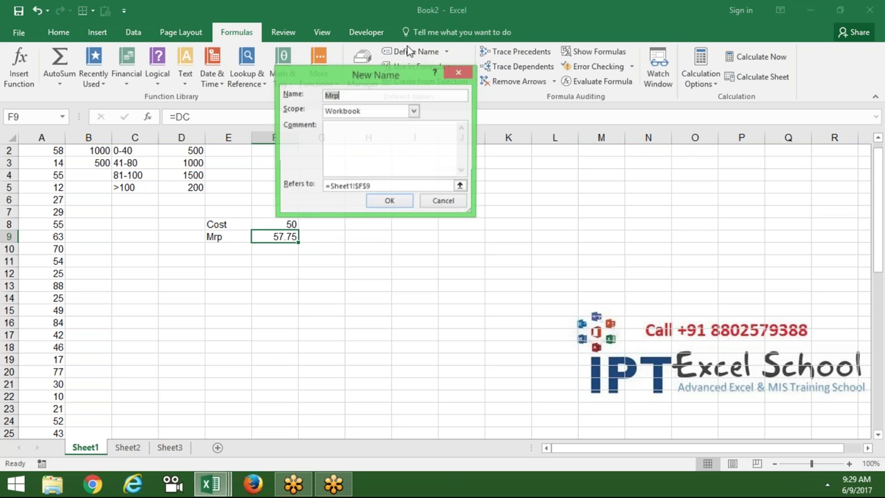
# - Define a new name HC that refers to =dc+(dc*15%)
pyautogui.write('HC')
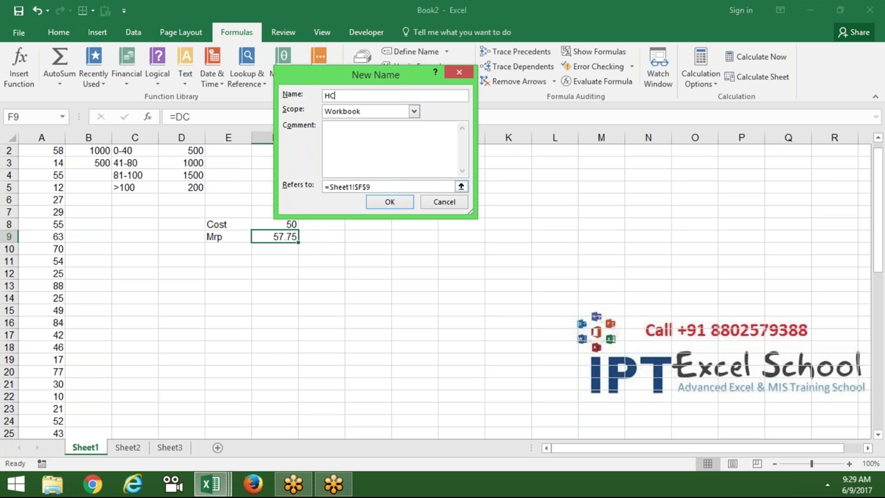
pyautogui.doubleClick(395, 189)
pyautogui.press('BackSpace')
pyautogui.press('BackSpace')
pyautogui.press('BackSpace')
pyautogui.press('BackSpace')
pyautogui.press('BackSpace')
pyautogui.press('BackSpace')
pyautogui.write('dc+')
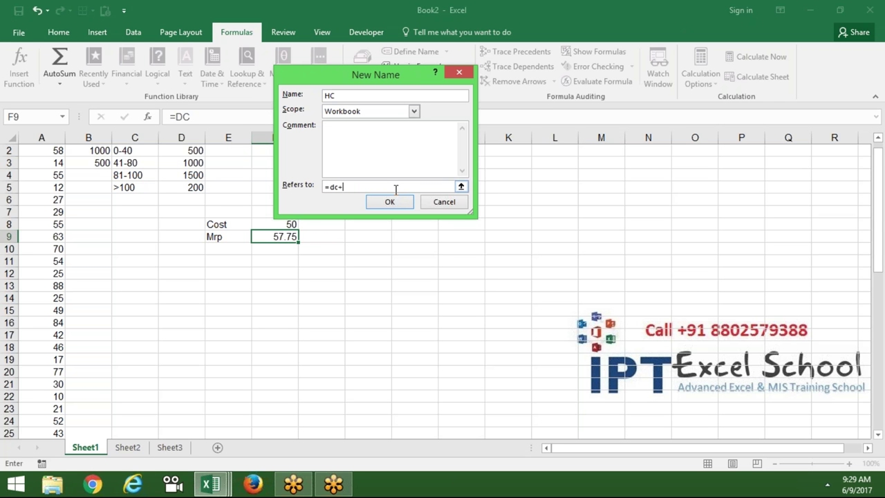
pyautogui.write('(dc*15')
pyautogui.write('%)')
pyautogui.click(405, 203)
# - Enter =HC in F9 so the Mrp shows 66.4125
pyautogui.write('hc')
pyautogui.press('Return')
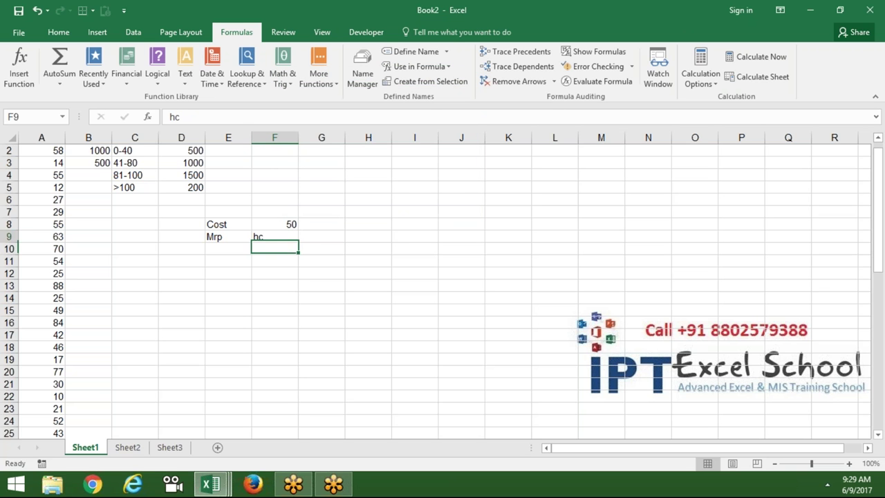
pyautogui.click(274, 237)
pyautogui.write('=dc')
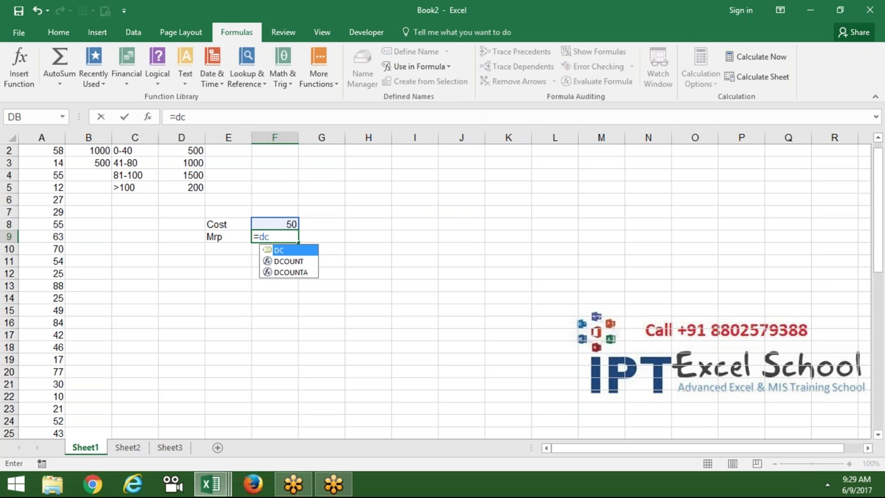
pyautogui.press('BackSpace')
pyautogui.press('BackSpace')
pyautogui.write('h')
pyautogui.press('Down')
pyautogui.press('Tab')
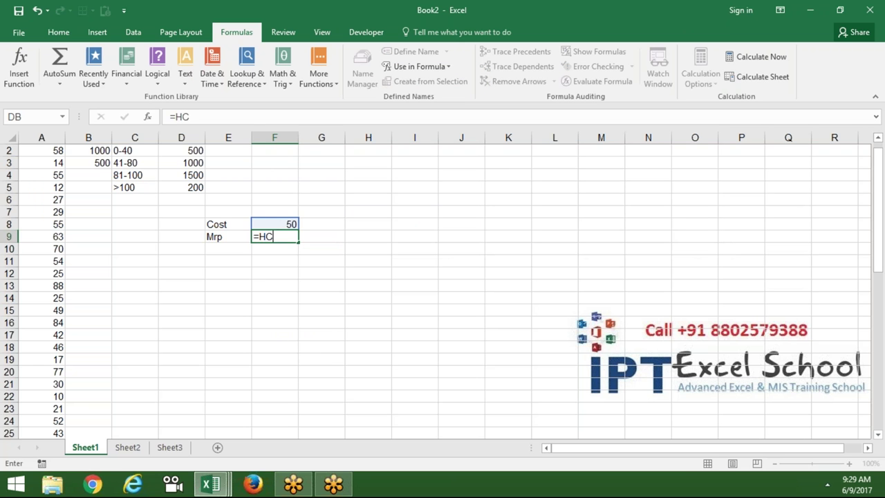
pyautogui.press('Return')
pyautogui.click(275, 237)
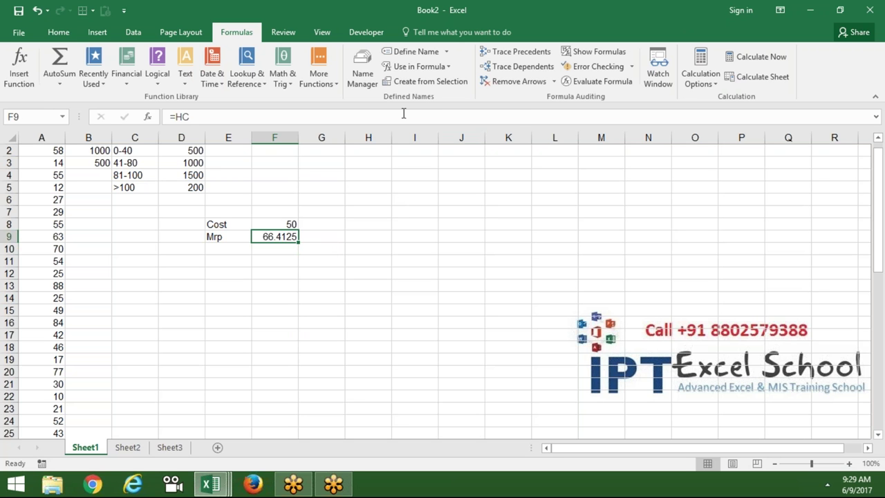
pyautogui.click(417, 52)
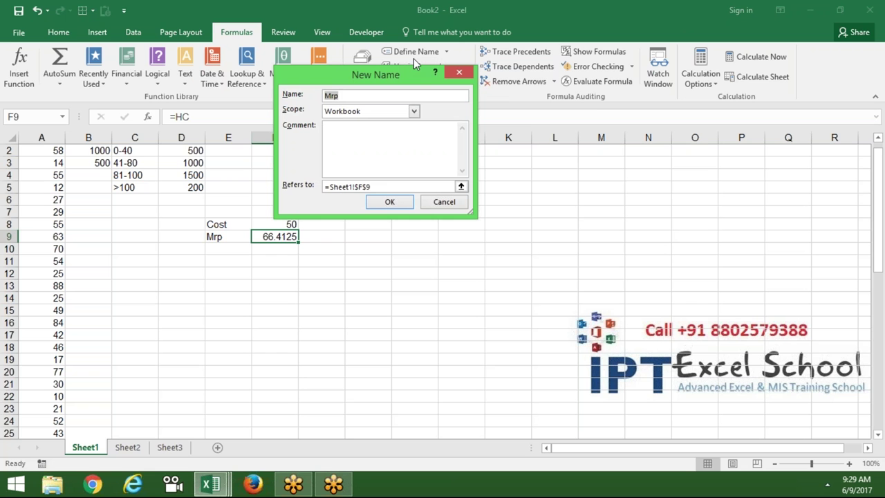
# - Set the new name Mrp to refer to =hc+(hc*20%)
pyautogui.click(377, 187)
pyautogui.press('BackSpace')
pyautogui.press('BackSpace')
pyautogui.press('BackSpace')
pyautogui.press('BackSpace')
pyautogui.press('BackSpace')
pyautogui.press('BackSpace')
pyautogui.press('BackSpace')
pyautogui.write('hc+(hc*')
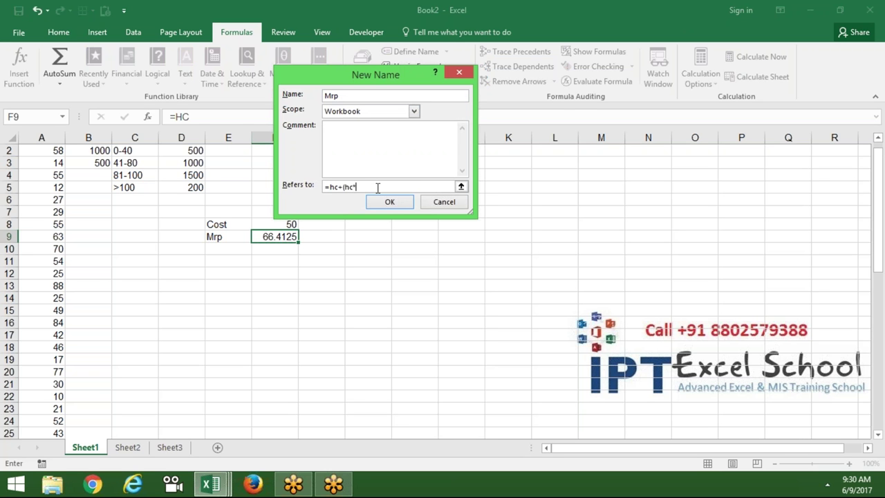
pyautogui.write('20')
pyautogui.write('%)')
pyautogui.click(382, 199)
# - Replace F9's formula with =Mrp, giving an Mrp of 79.695
pyautogui.press('F2')
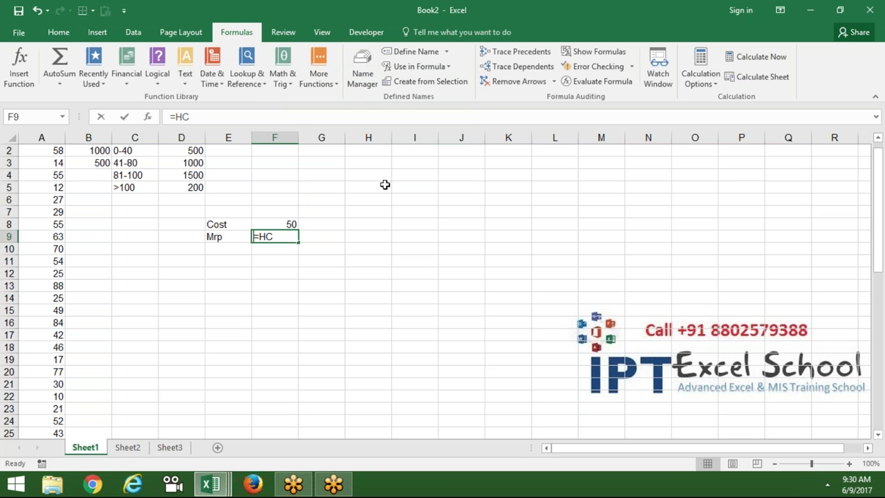
pyautogui.press('BackSpace')
pyautogui.press('BackSpace')
pyautogui.write('mr')
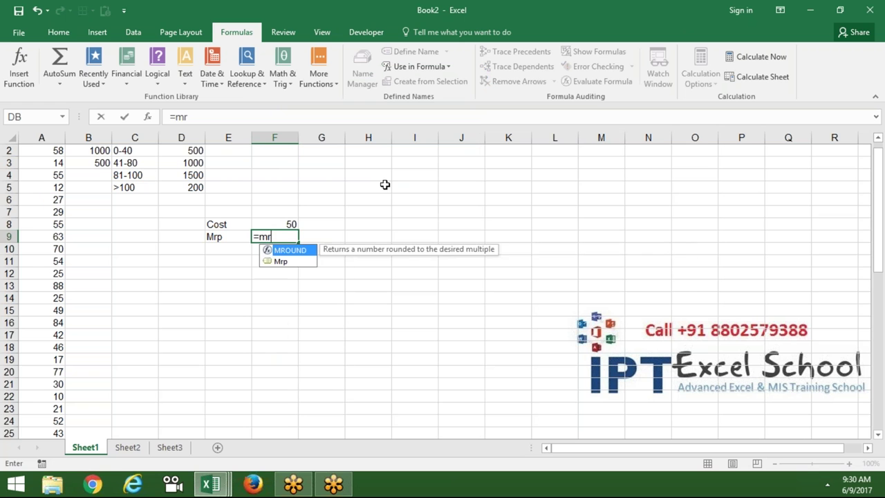
pyautogui.press('Down')
pyautogui.press('Tab')
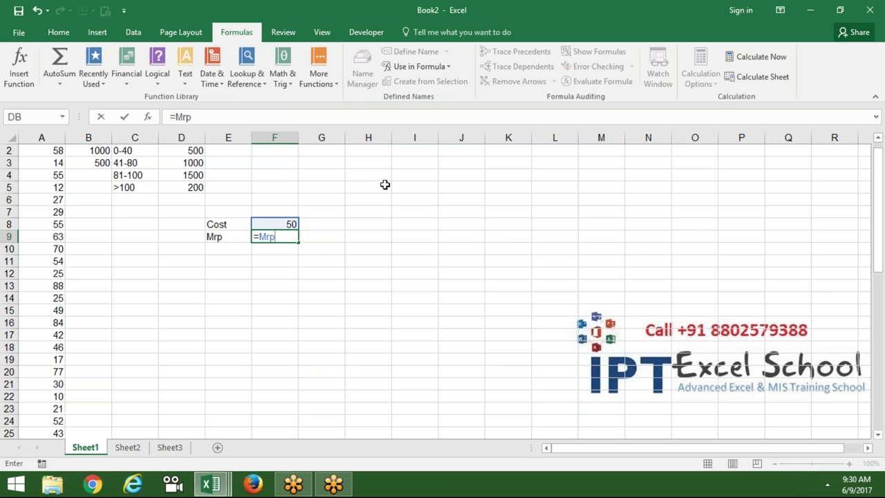
pyautogui.press('Return')
pyautogui.click(274, 236)
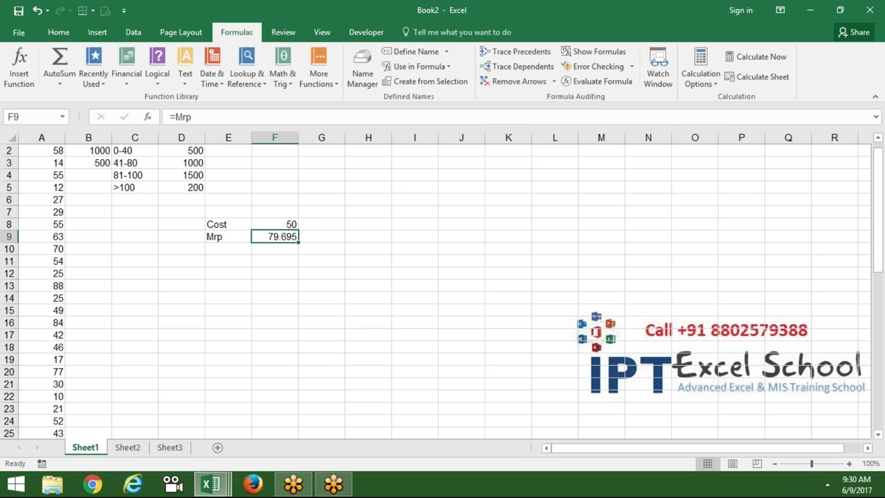